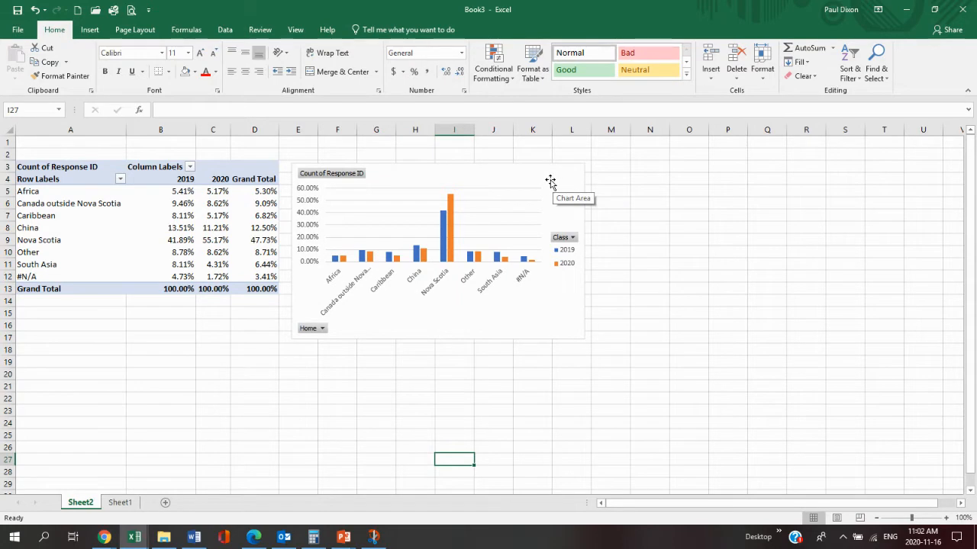
Step: Copy the Home PivotChart from Excel, paste it into the blank Word document, and start a new line below it
{"action": "left_click", "coordinate": [550, 181]}
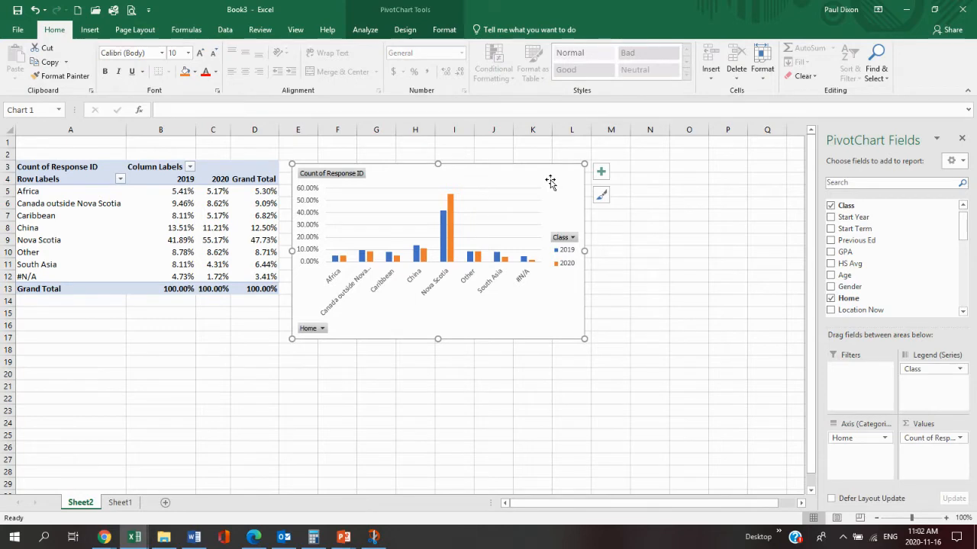
{"action": "right_click", "coordinate": [550, 180]}
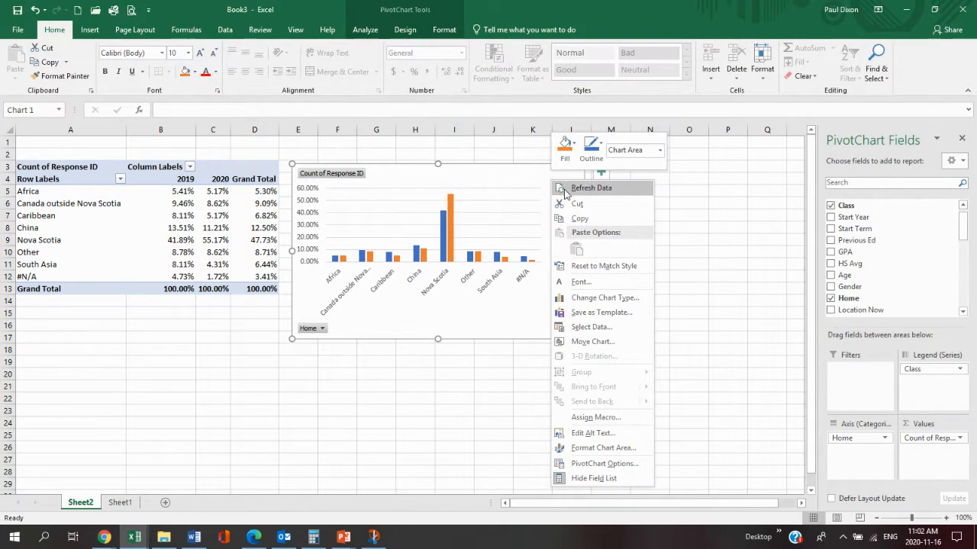
{"action": "left_click", "coordinate": [584, 218]}
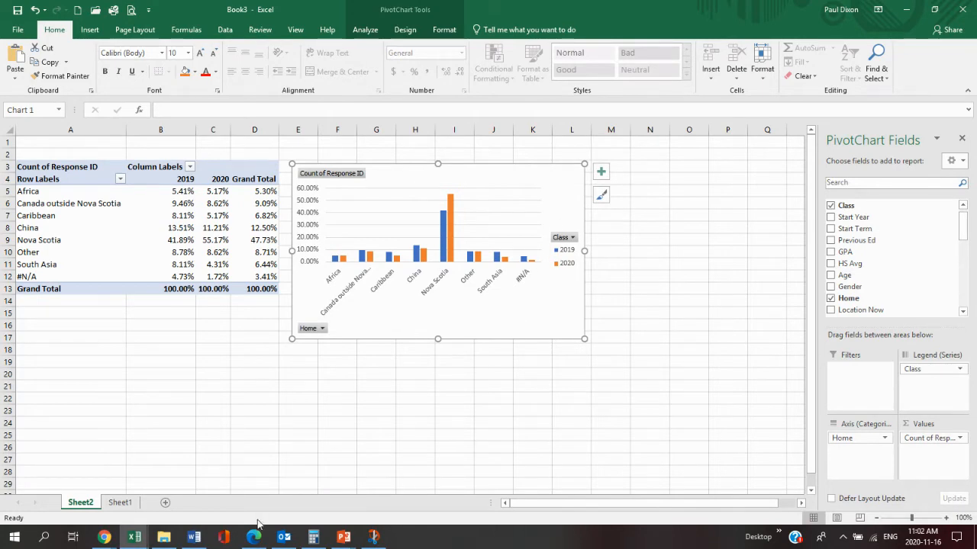
{"action": "left_click", "coordinate": [194, 537]}
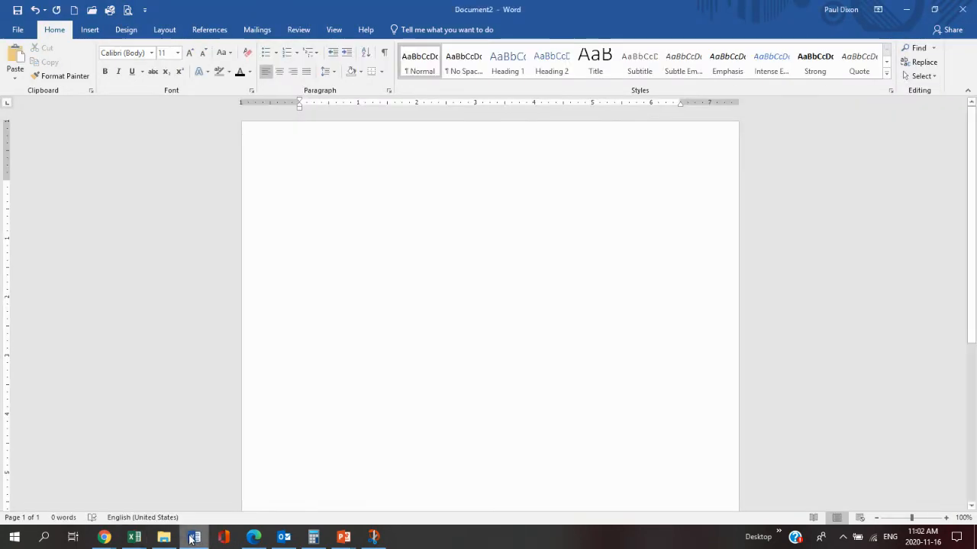
{"action": "right_click", "coordinate": [300, 185]}
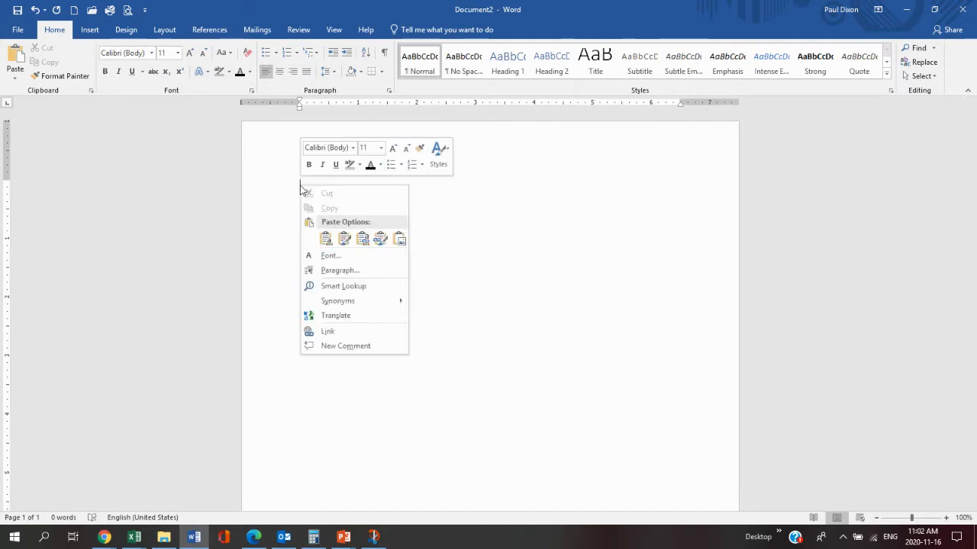
{"action": "left_click", "coordinate": [326, 240]}
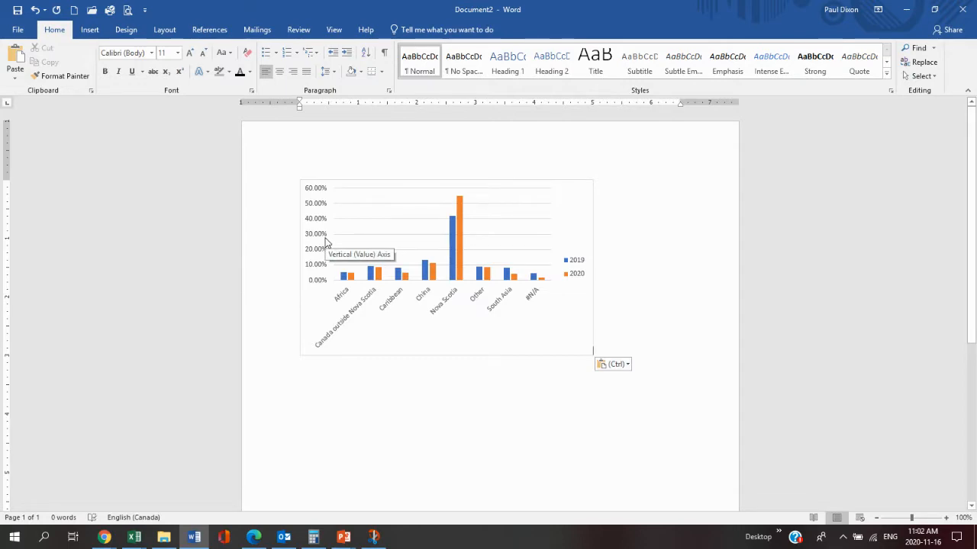
{"action": "key", "text": "Return"}
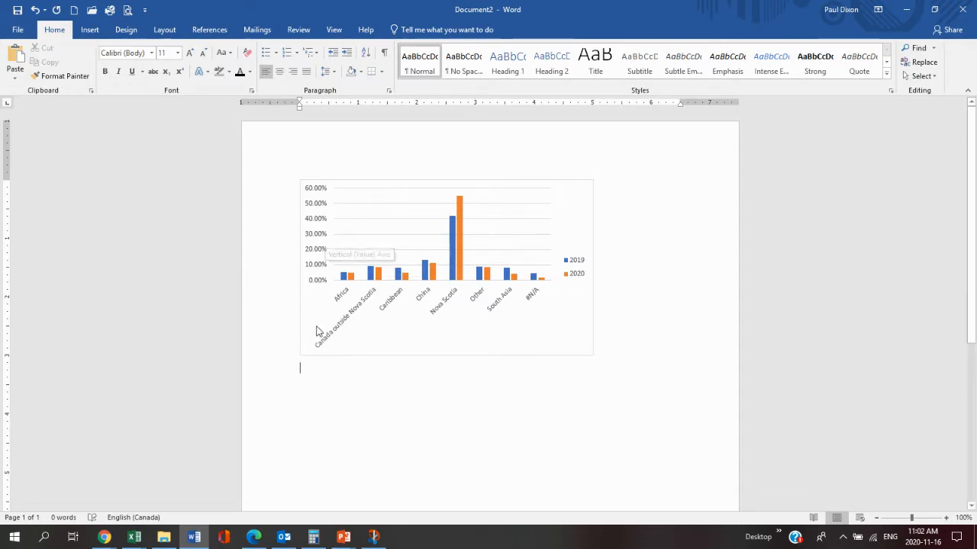
Step: In Excel, replace Home with Gender as the PivotChart's axis field and copy the chart
{"action": "left_click", "coordinate": [197, 538]}
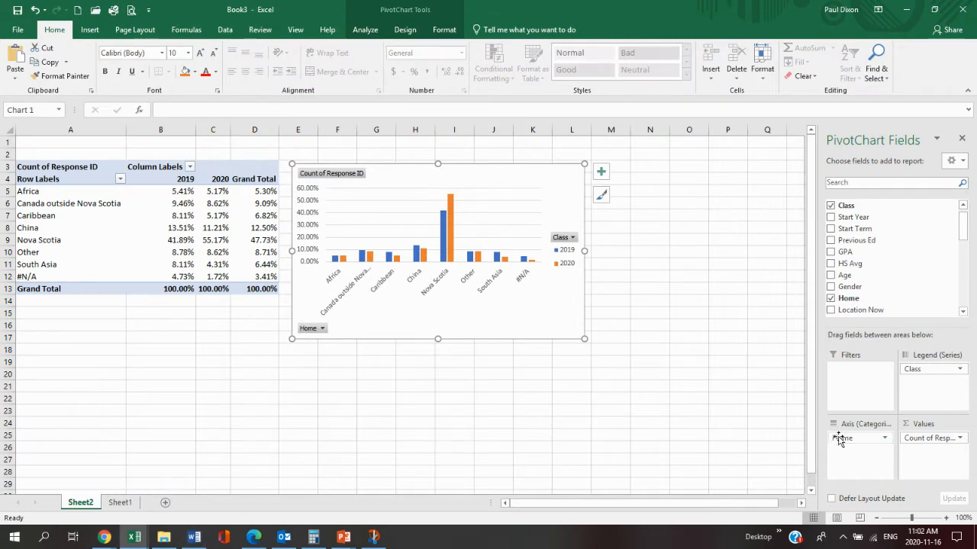
{"action": "left_click_drag", "start_coordinate": [841, 440], "coordinate": [871, 448]}
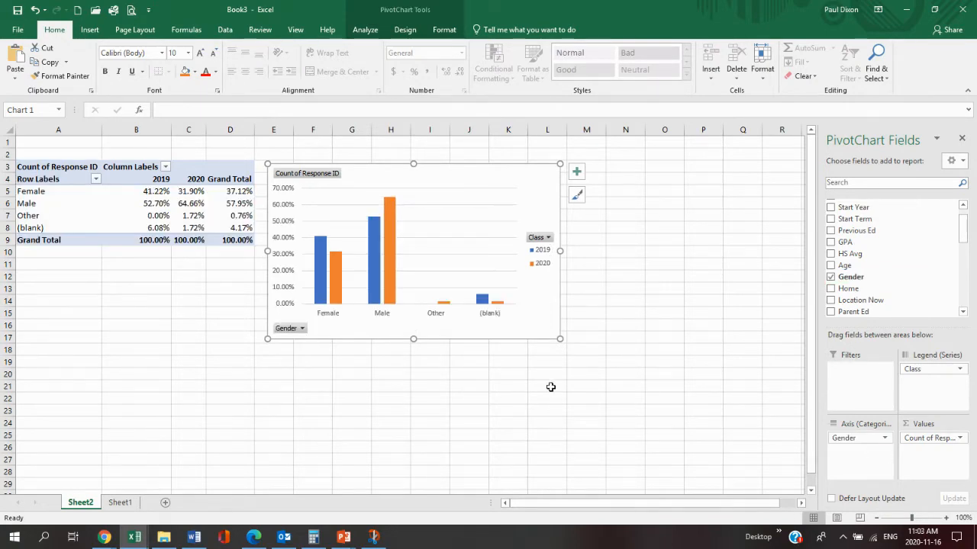
{"action": "right_click", "coordinate": [550, 332]}
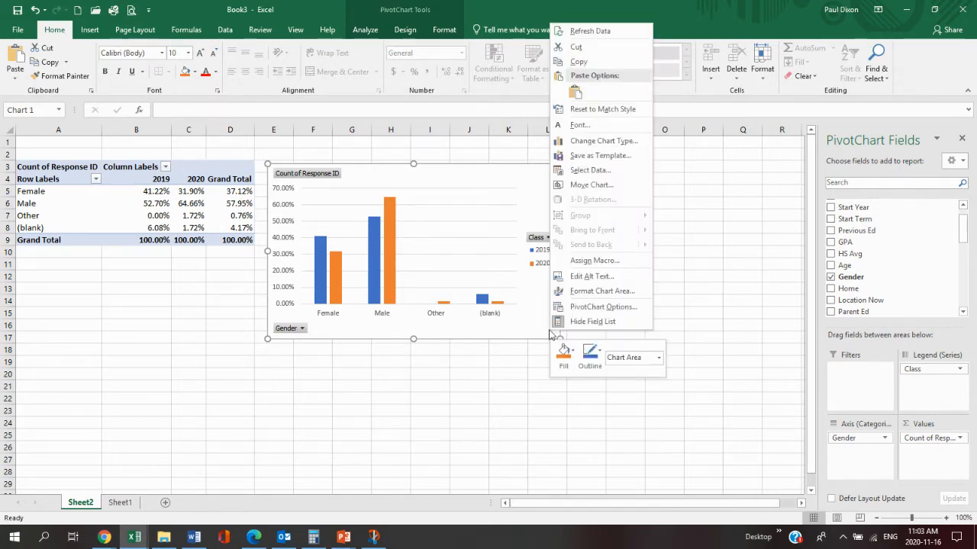
{"action": "left_click", "coordinate": [588, 64]}
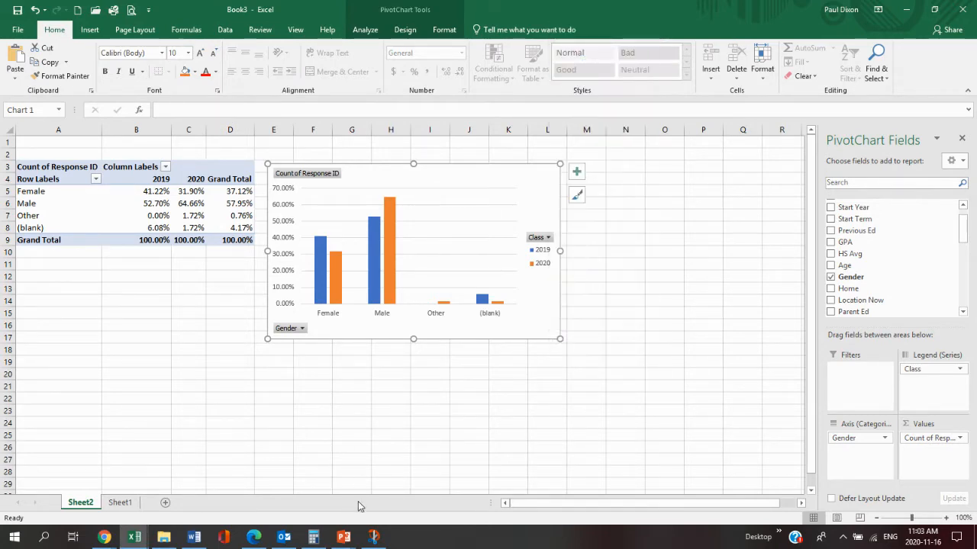
Step: Switch to Word, paste the Gender chart below the first chart, and start a new line
{"action": "left_click", "coordinate": [195, 537]}
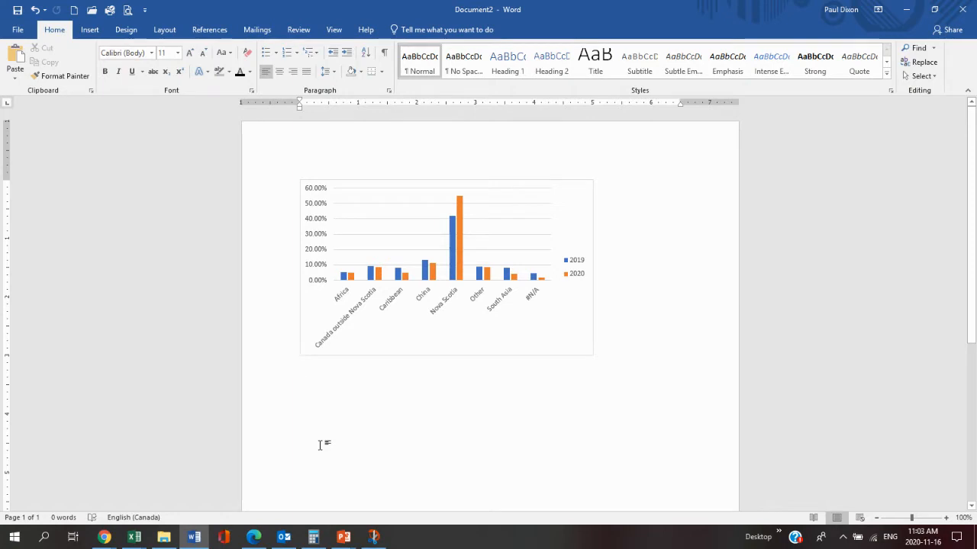
{"action": "key", "text": "ctrl+v"}
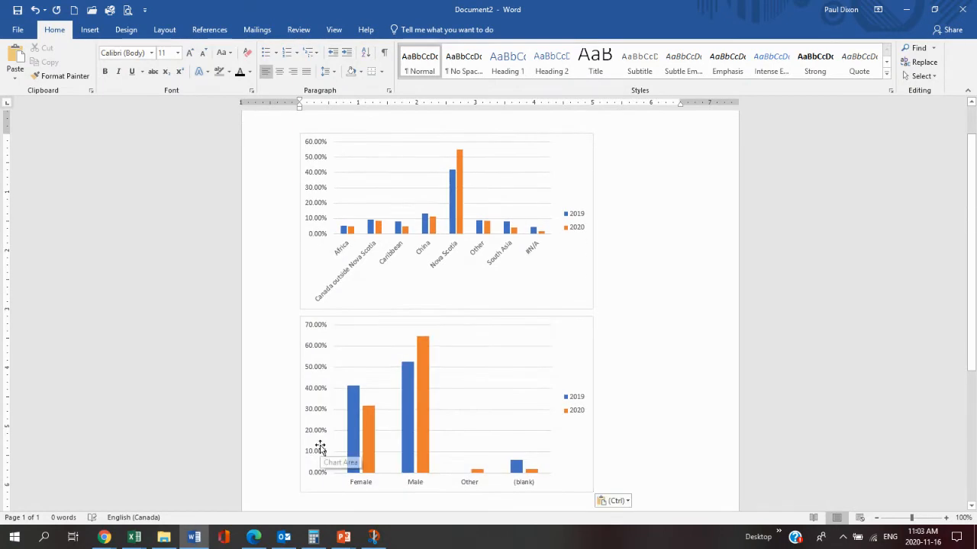
{"action": "key", "text": "Return"}
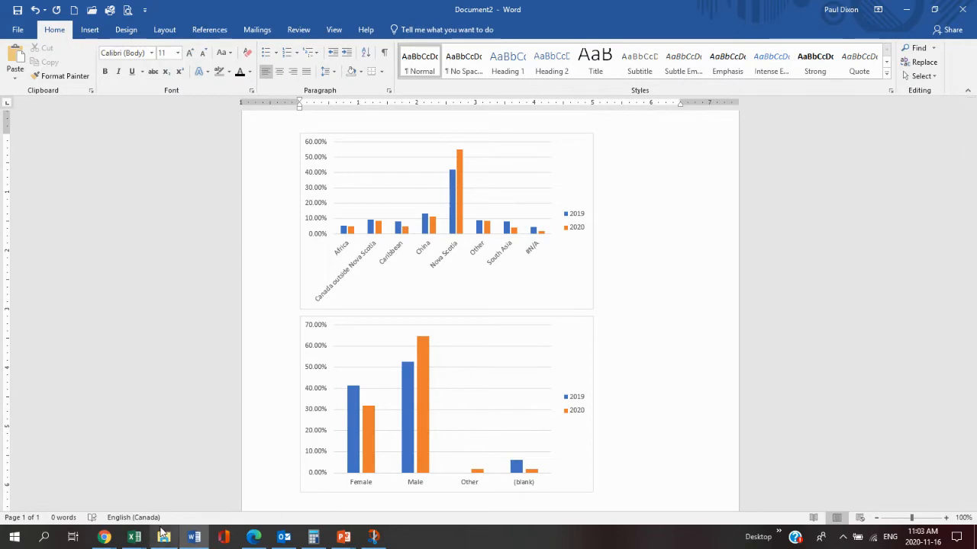
Step: In Excel, replace Gender with Parent Ed as the PivotChart's axis field
{"action": "left_click", "coordinate": [194, 537]}
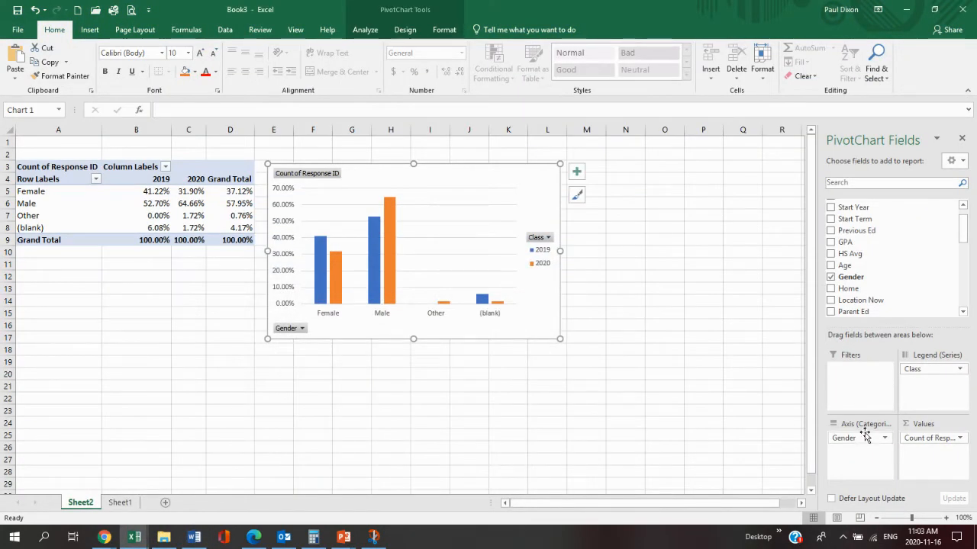
{"action": "left_click_drag", "start_coordinate": [865, 434], "coordinate": [878, 253]}
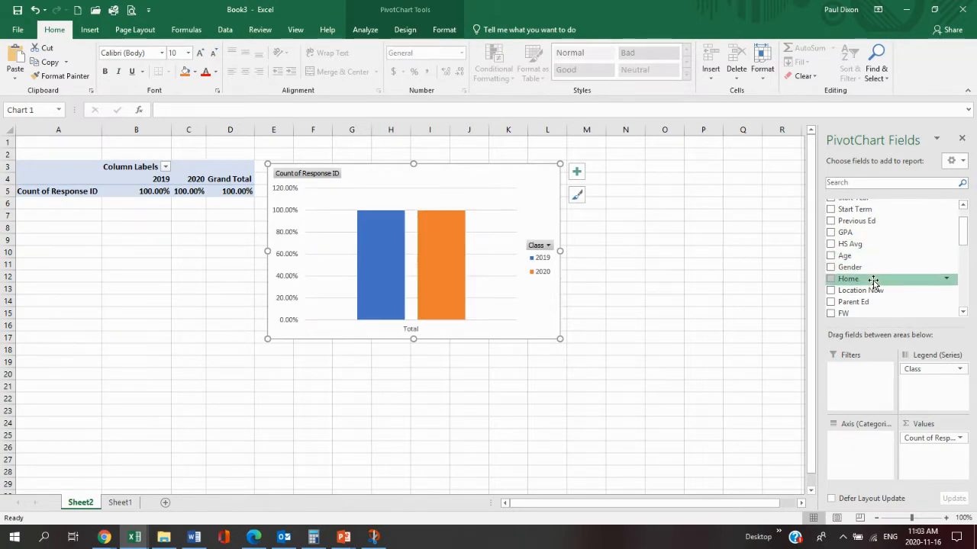
{"action": "left_click_drag", "start_coordinate": [854, 302], "coordinate": [861, 454]}
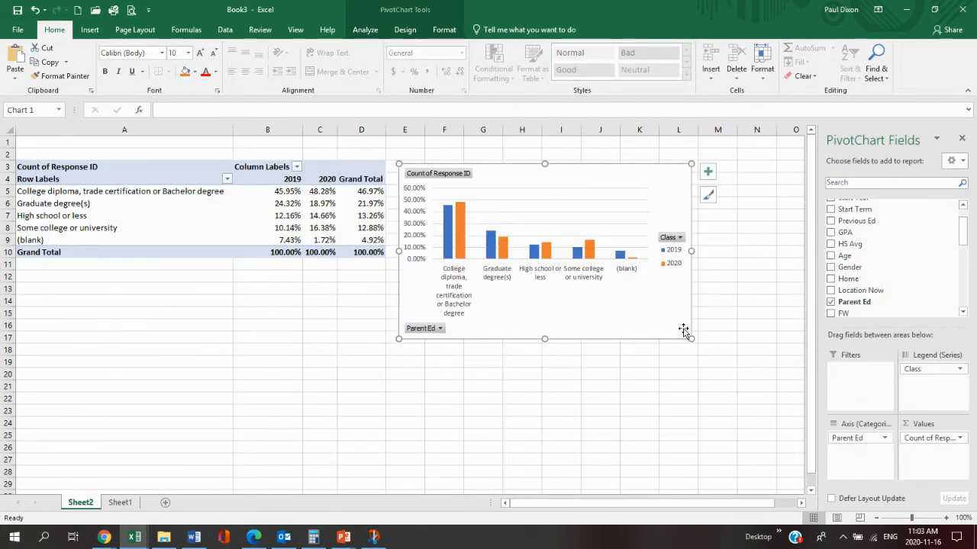
Step: Switch to Word, paste the Parent Ed chart below the existing charts, and compare it with the chart above
{"action": "left_click", "coordinate": [194, 538]}
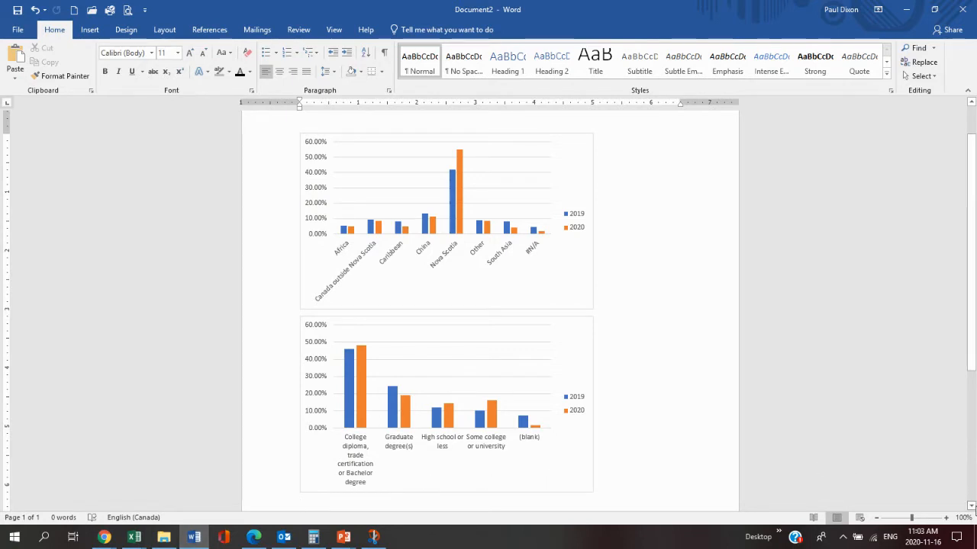
{"action": "left_click", "coordinate": [971, 506]}
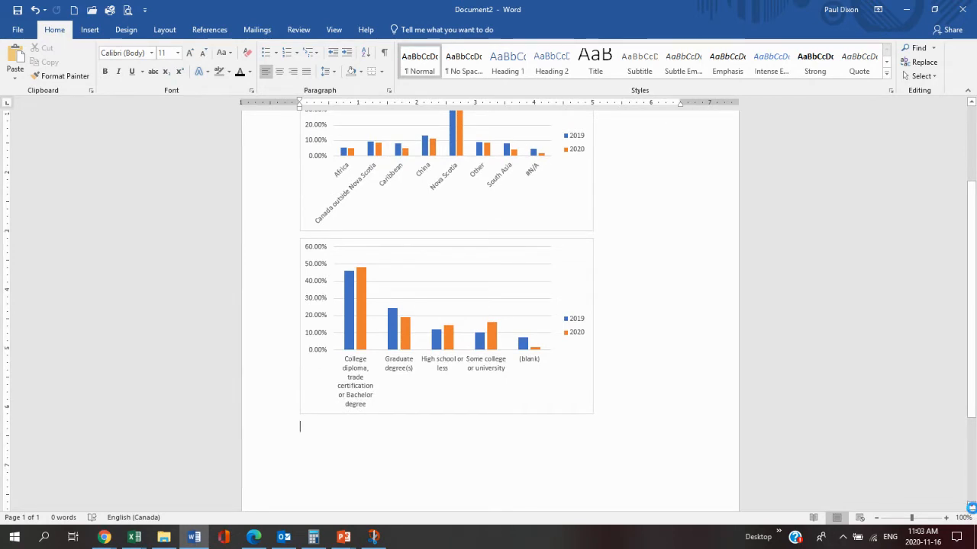
{"action": "key", "text": "ctrl+v"}
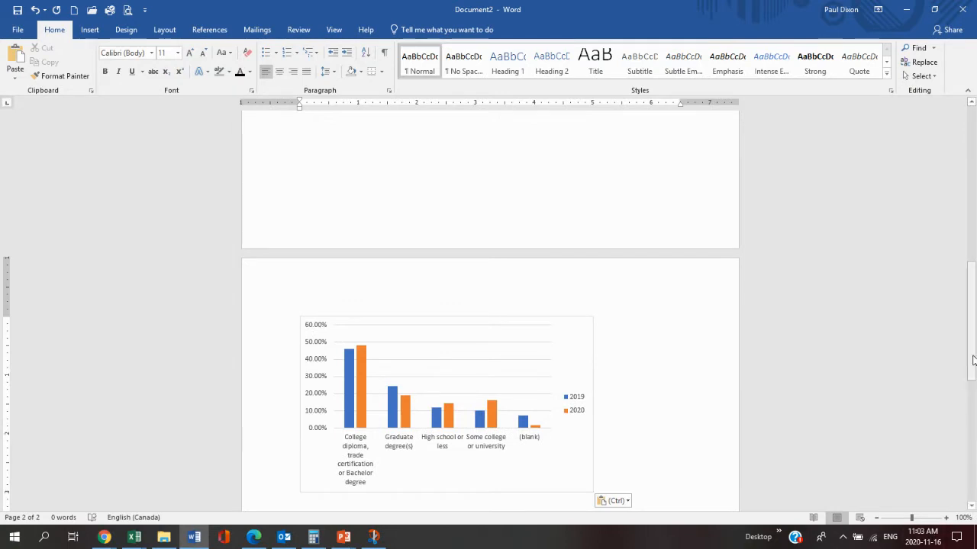
{"action": "left_click_drag", "start_coordinate": [973, 360], "coordinate": [971, 235]}
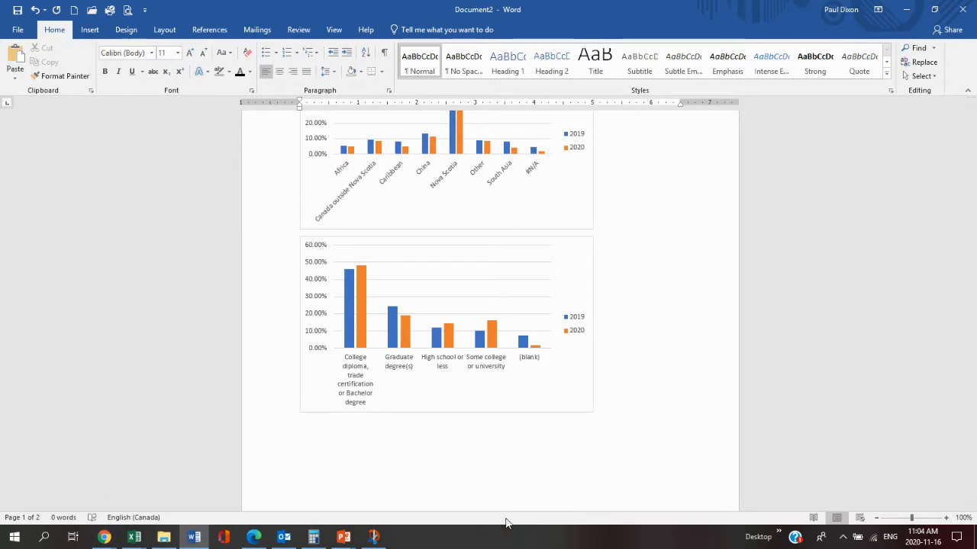
Step: In Excel, replace Parent Ed with Gender as the PivotChart's axis field, and return to Word to check the pasted charts
{"action": "left_click", "coordinate": [197, 539]}
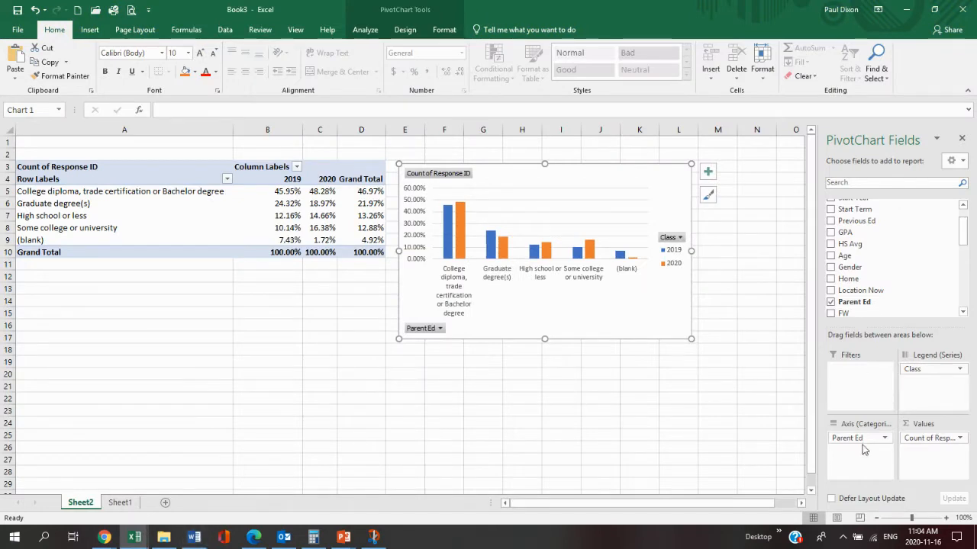
{"action": "mouse_move", "coordinate": [862, 439]}
{"action": "left_mouse_down"}
{"action": "mouse_move", "coordinate": [915, 300]}
{"action": "mouse_move", "coordinate": [876, 272]}
{"action": "mouse_move", "coordinate": [866, 444]}
{"action": "left_mouse_up"}
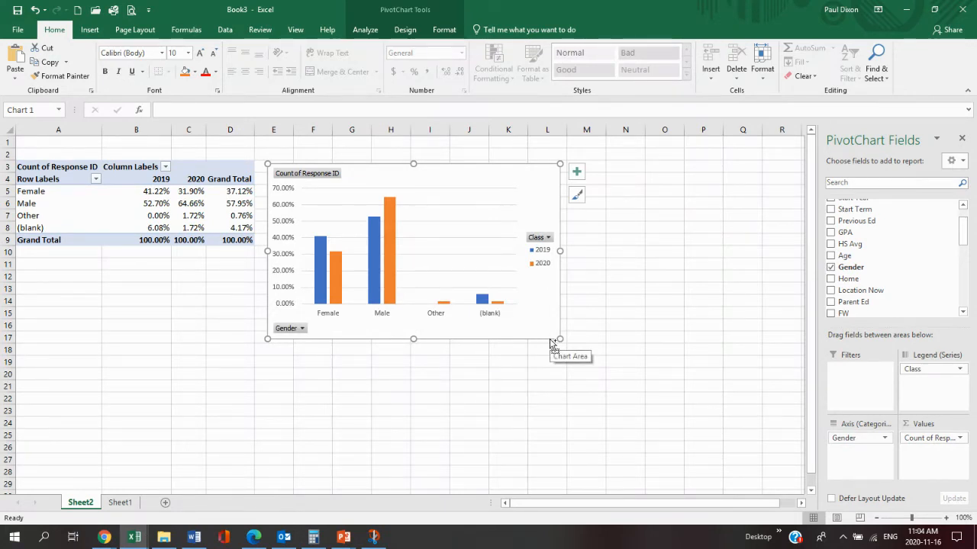
{"action": "left_click", "coordinate": [195, 539]}
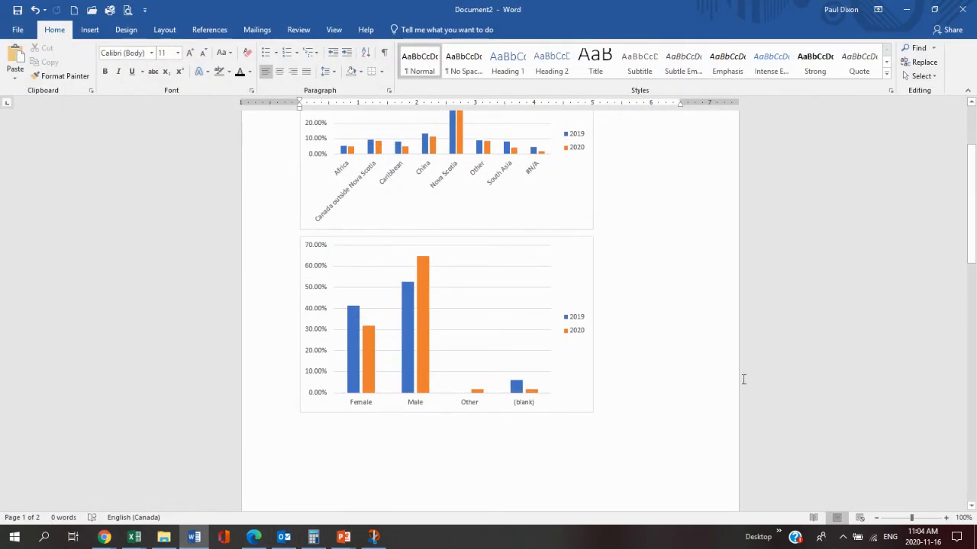
Step: Paste the copied Gender chart as a picture below the chart on page 2
{"action": "left_click_drag", "start_coordinate": [971, 254], "coordinate": [966, 416]}
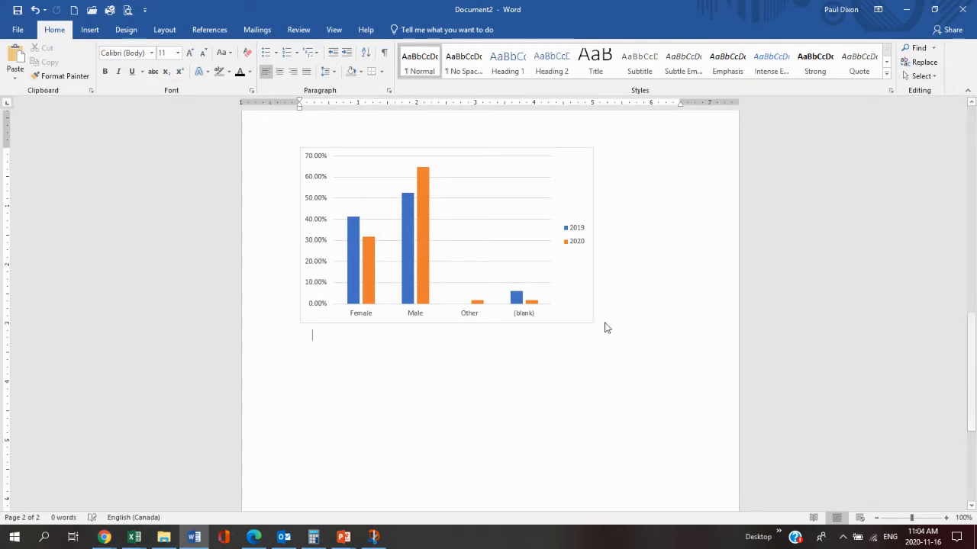
{"action": "right_click", "coordinate": [308, 339]}
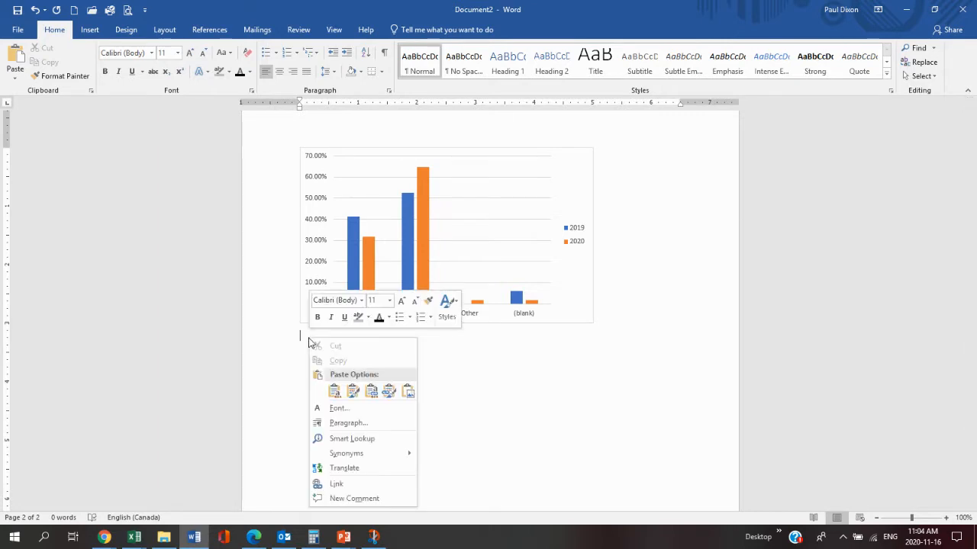
{"action": "left_click", "coordinate": [335, 392]}
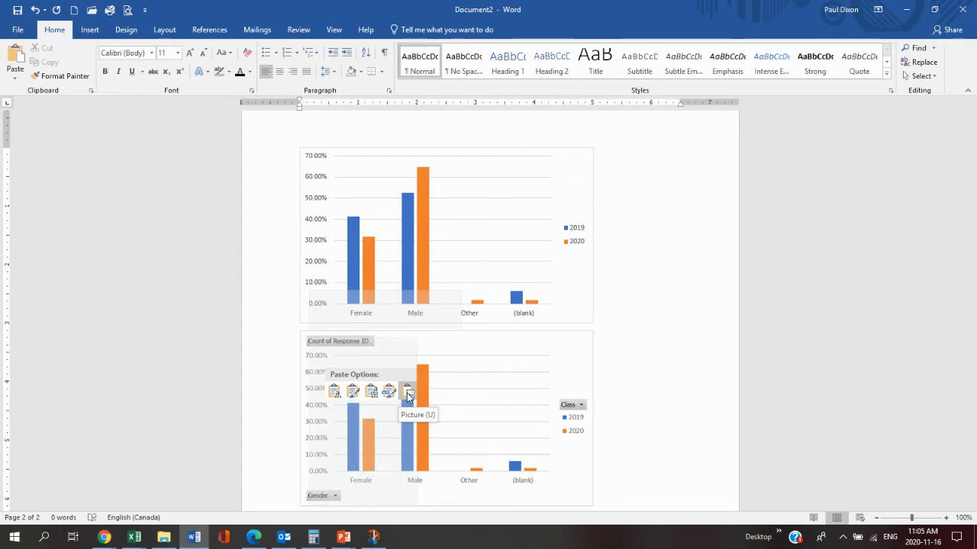
{"action": "left_click", "coordinate": [409, 394]}
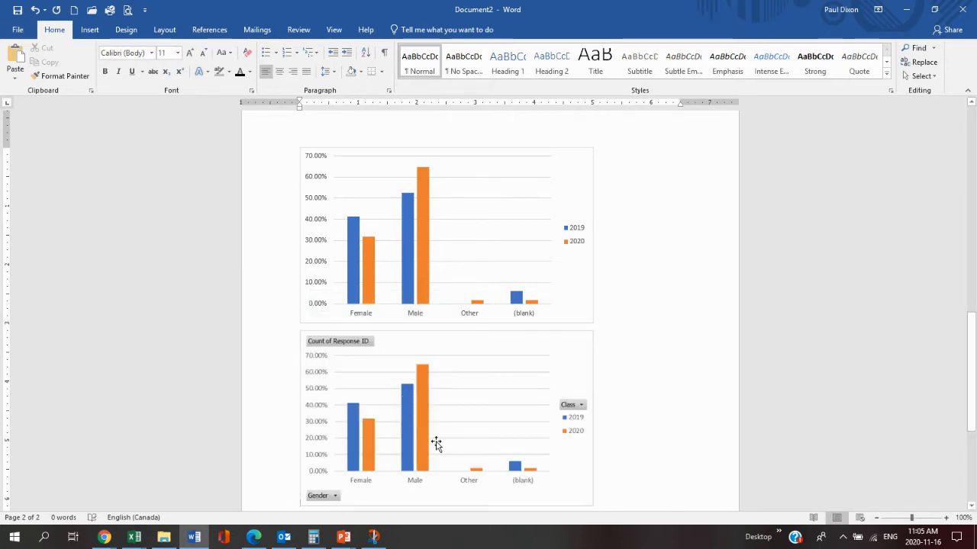
Step: Compare the pasted picture with the editable chart above it by selecting each one, the chart's individual bars, and the picture's formatting options
{"action": "left_click", "coordinate": [497, 406]}
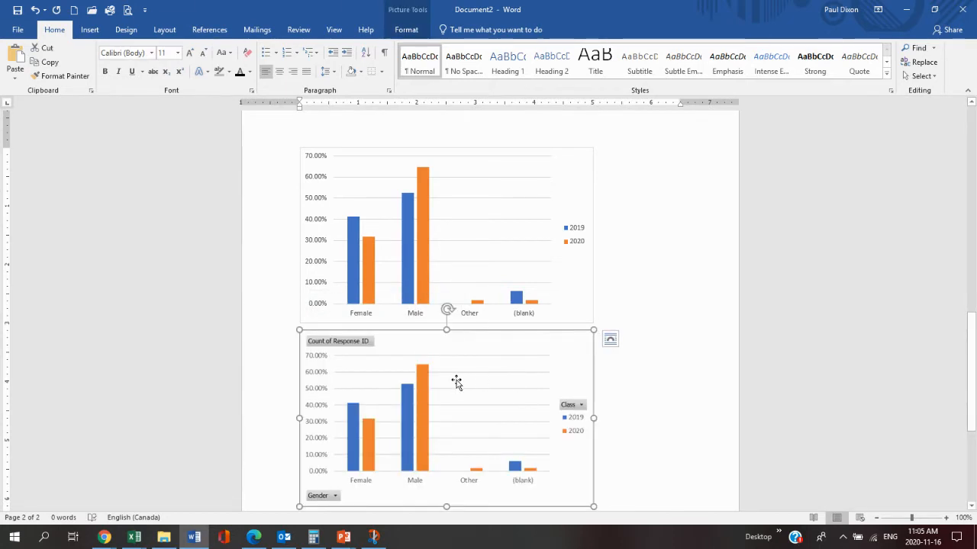
{"action": "left_click", "coordinate": [489, 225]}
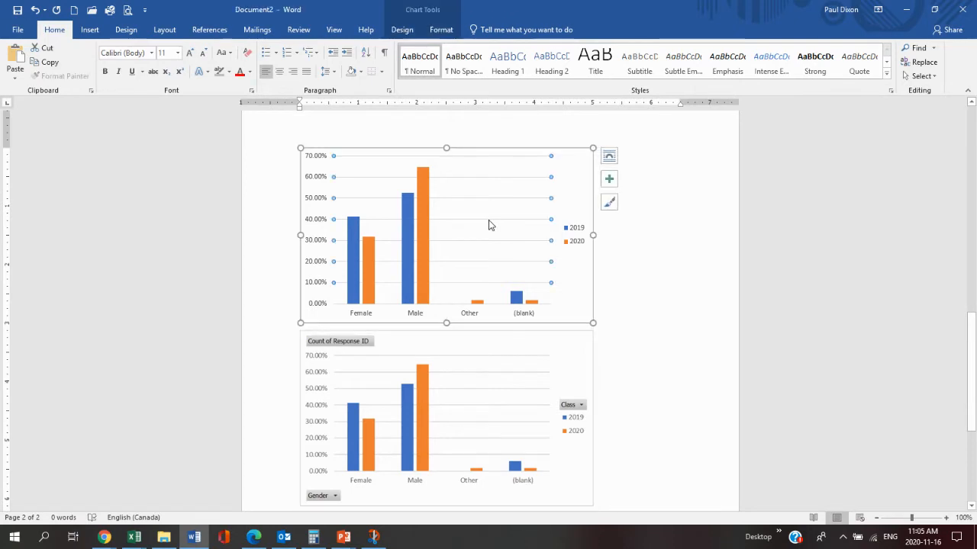
{"action": "left_click", "coordinate": [424, 262]}
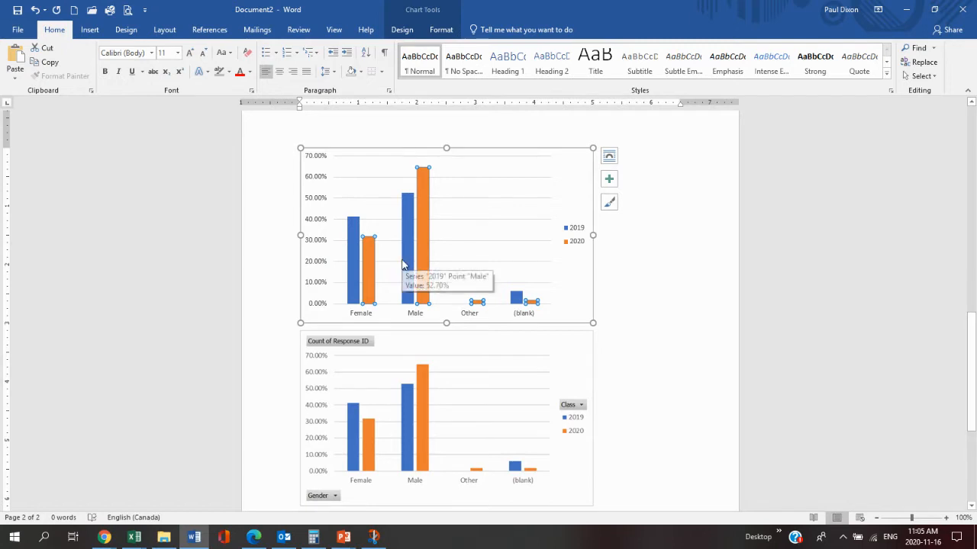
{"action": "left_click", "coordinate": [402, 259]}
{"action": "left_click", "coordinate": [402, 261]}
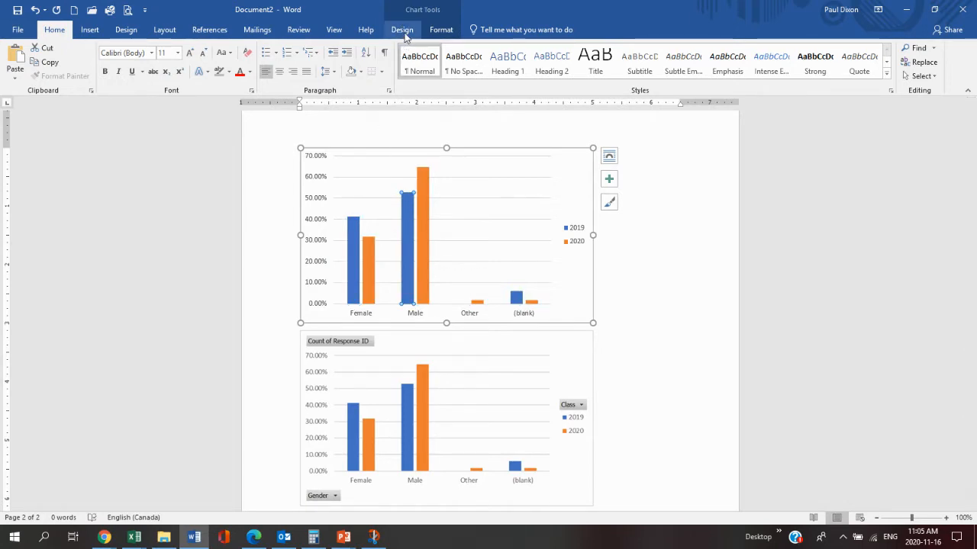
{"action": "left_click", "coordinate": [456, 404]}
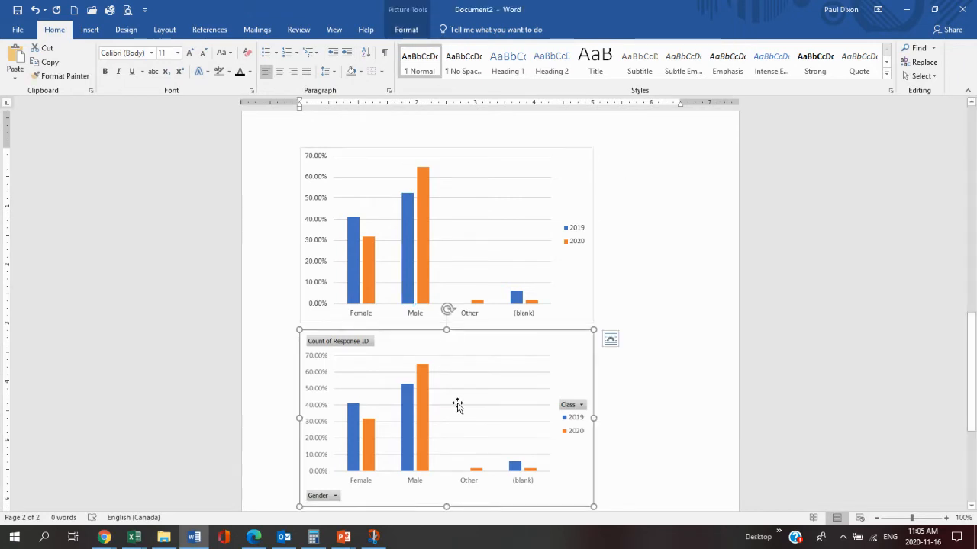
{"action": "left_click", "coordinate": [407, 30]}
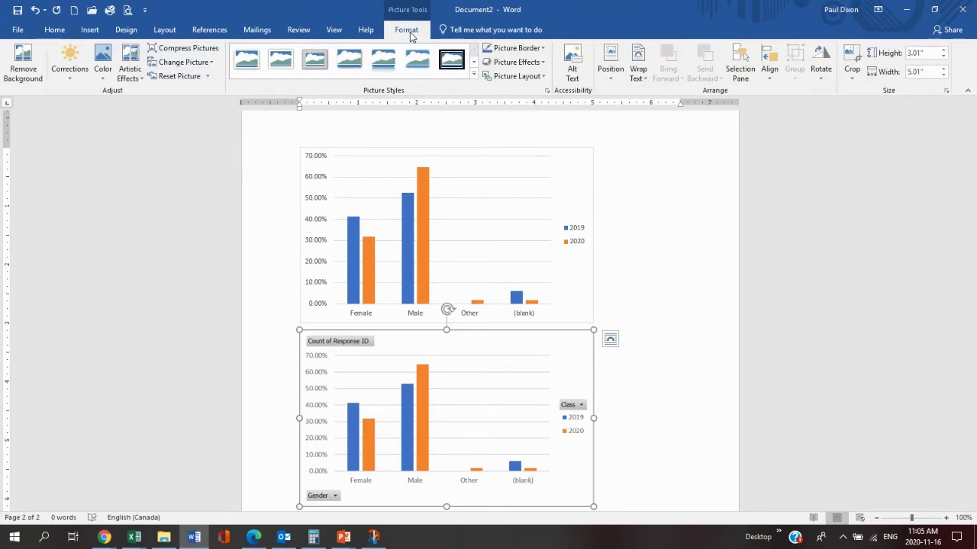
{"action": "left_click", "coordinate": [517, 230]}
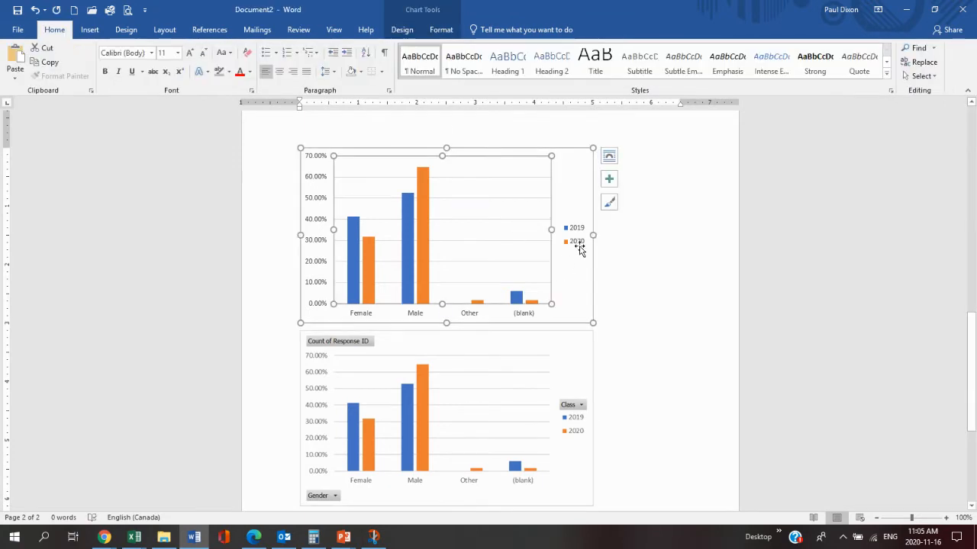
Step: View the selected Word chart's design options, and switch to Excel to enter "prt sc" in cell F25 of Sheet2
{"action": "left_click", "coordinate": [401, 34]}
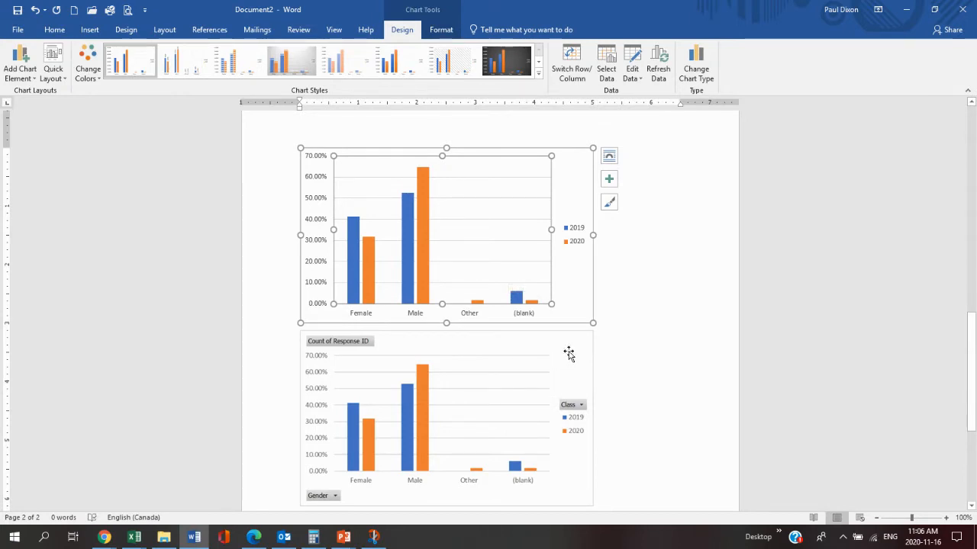
{"action": "left_click", "coordinate": [200, 541]}
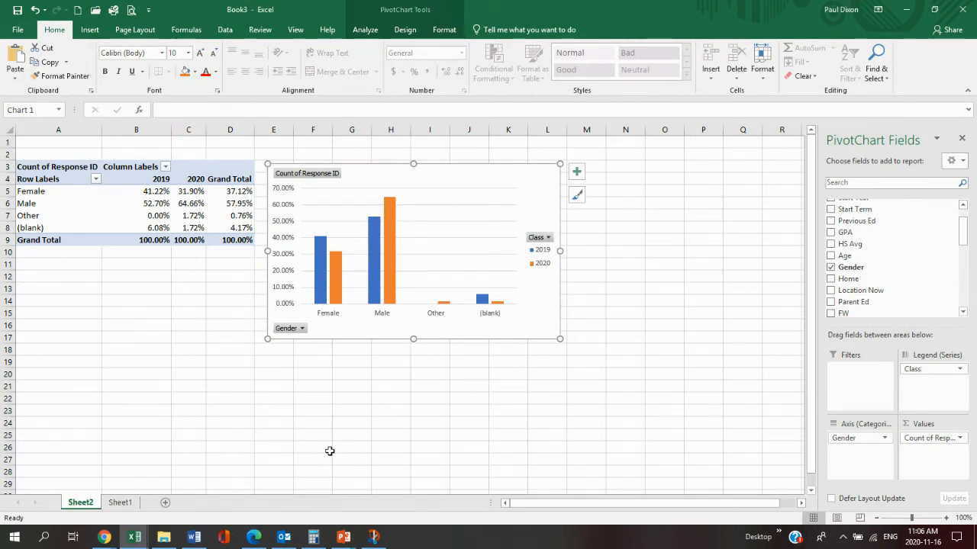
{"action": "left_click", "coordinate": [318, 437]}
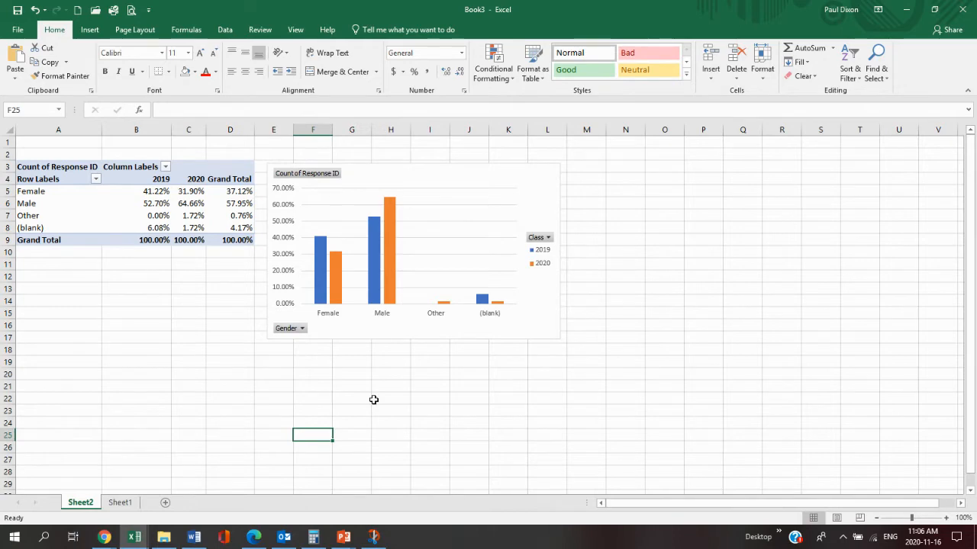
{"action": "type", "text": "prt sc"}
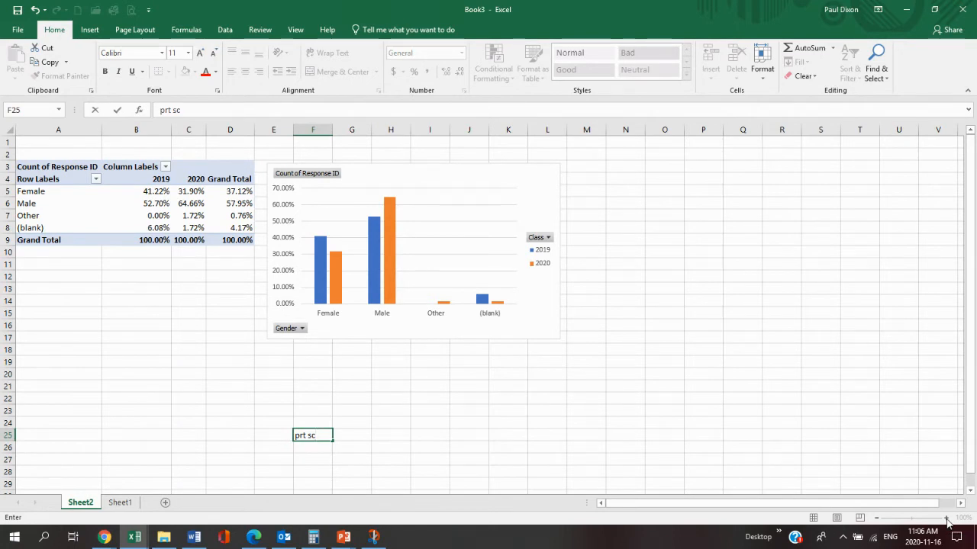
{"action": "left_click", "coordinate": [329, 437]}
{"action": "left_click_drag", "start_coordinate": [293, 441], "coordinate": [316, 436]}
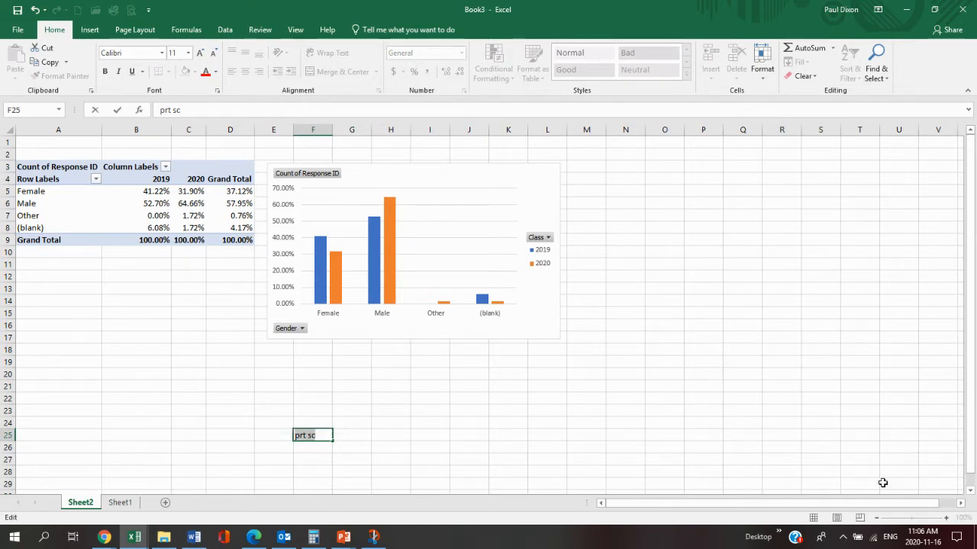
{"action": "left_click", "coordinate": [716, 432]}
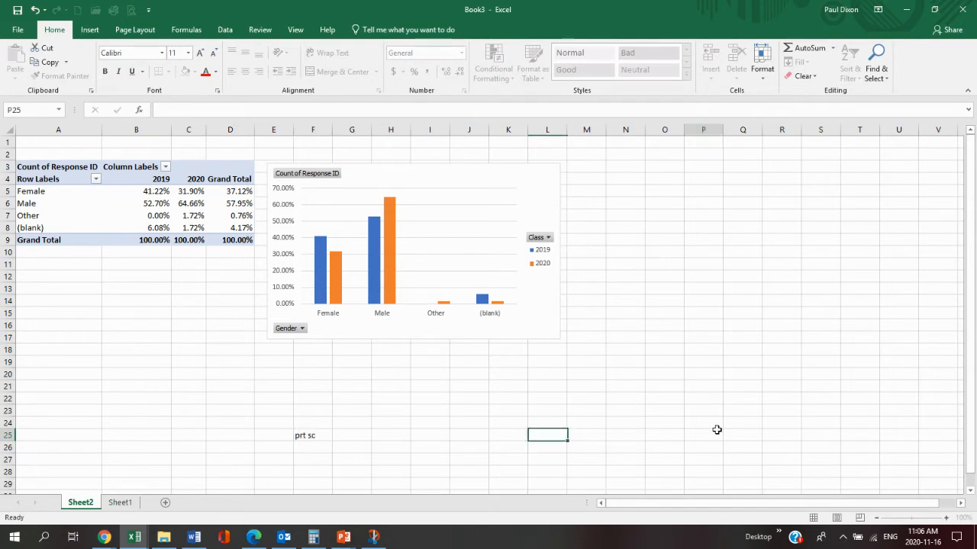
Step: Increase the font size of the "prt sc" text in cell F25 to 18
{"action": "left_click", "coordinate": [946, 518]}
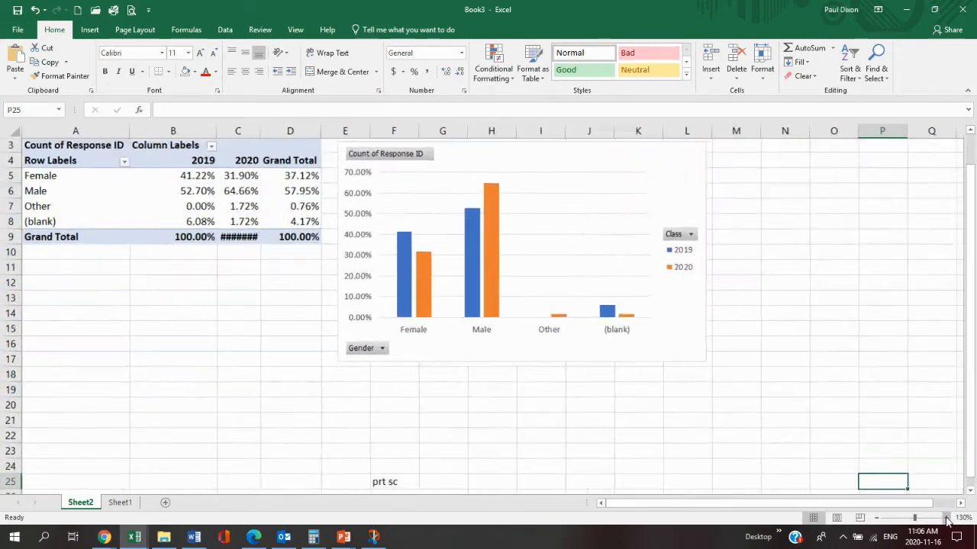
{"action": "left_click", "coordinate": [946, 518]}
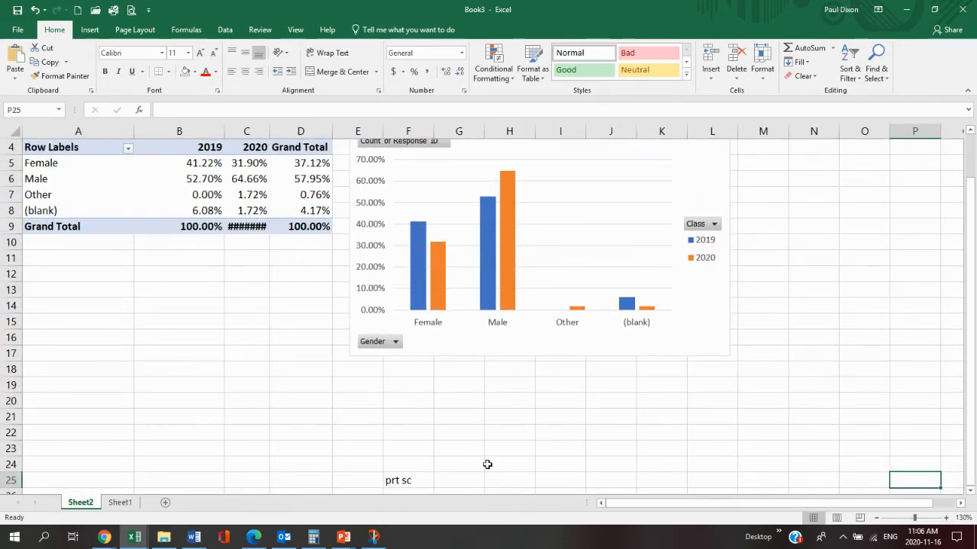
{"action": "left_click", "coordinate": [411, 483]}
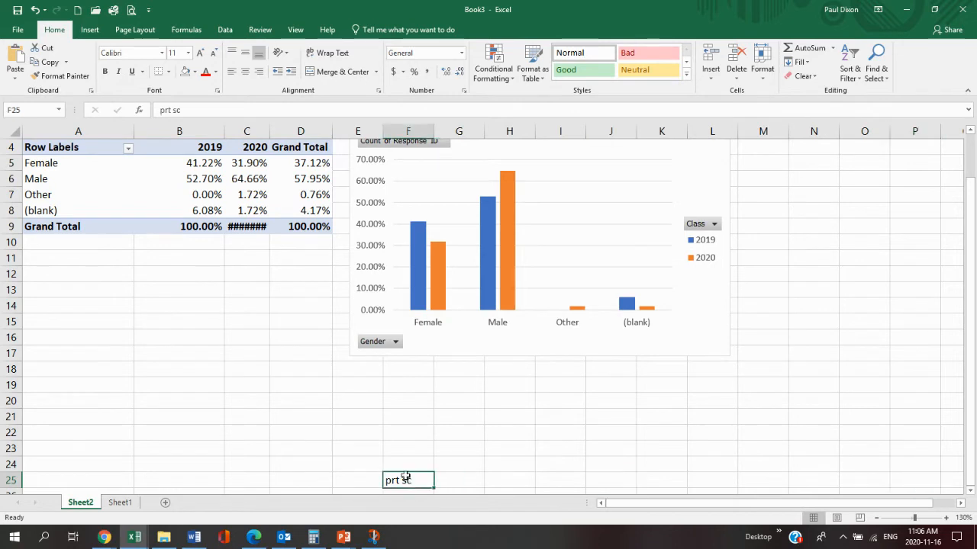
{"action": "left_click", "coordinate": [201, 53]}
{"action": "left_click", "coordinate": [201, 54]}
{"action": "left_click", "coordinate": [201, 54]}
{"action": "left_click", "coordinate": [200, 54]}
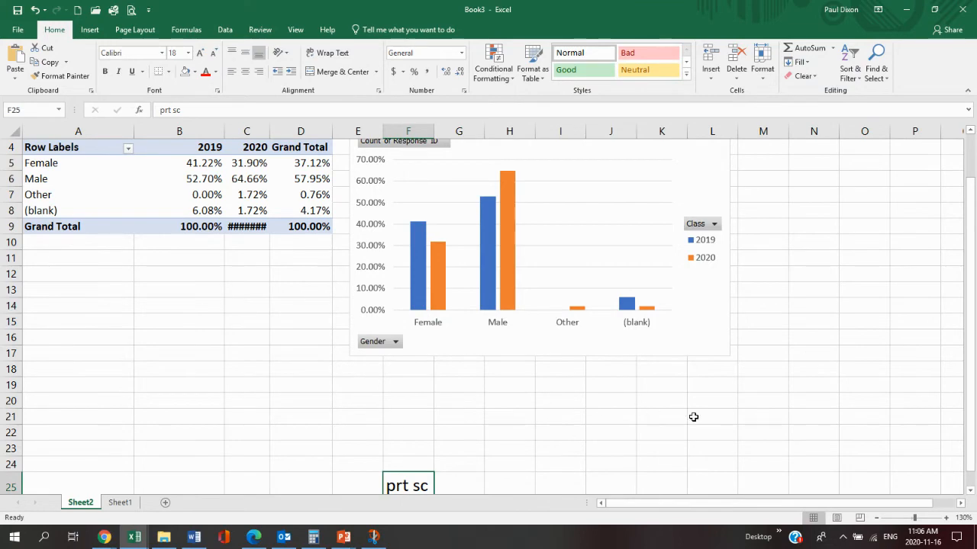
{"action": "left_click", "coordinate": [876, 519]}
{"action": "left_click", "coordinate": [876, 519]}
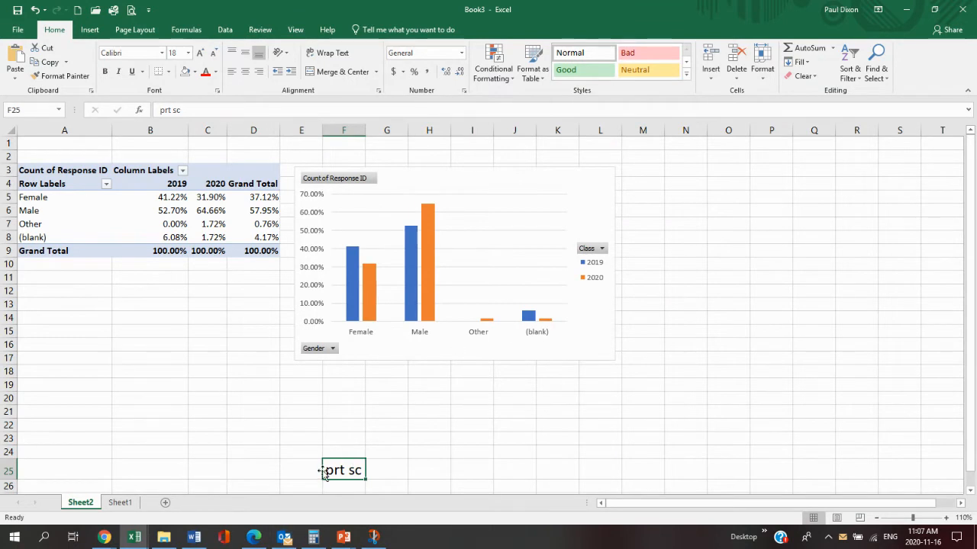
Step: Switch to Word and paste the captured screenshot of the Excel screen below the Gender chart picture
{"action": "left_click", "coordinate": [194, 538]}
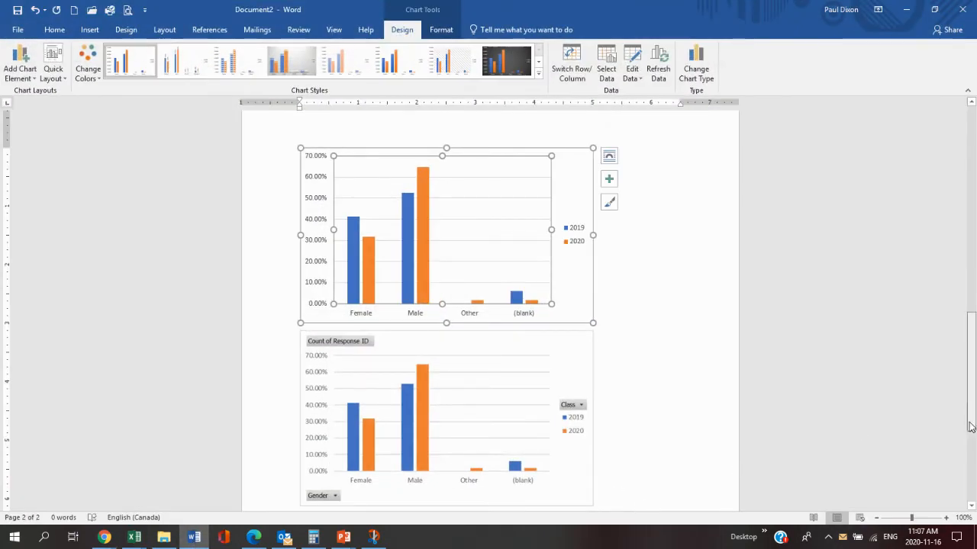
{"action": "scroll", "coordinate": [762, 375], "scroll_direction": "down", "scroll_amount": 3}
{"action": "double_click", "coordinate": [566, 393]}
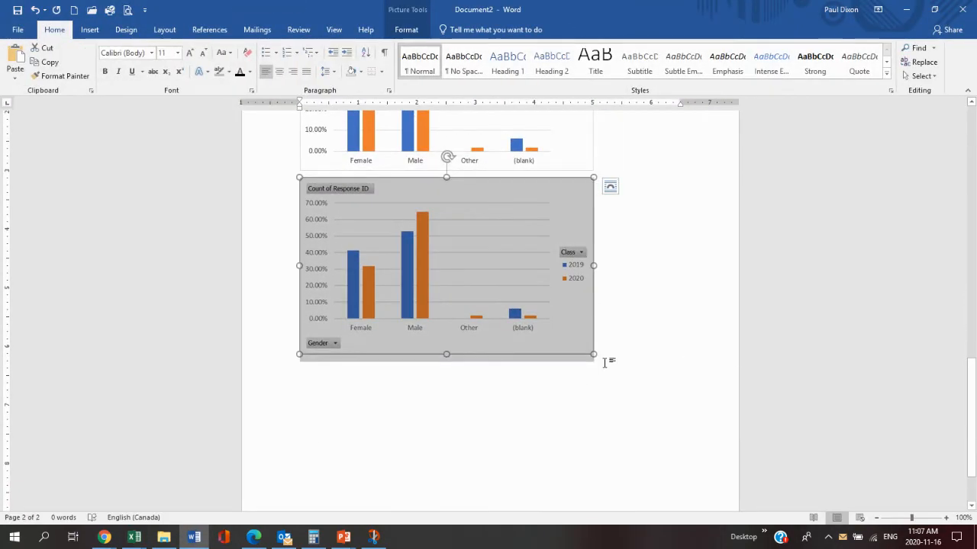
{"action": "left_click", "coordinate": [603, 358]}
{"action": "key", "text": "Return"}
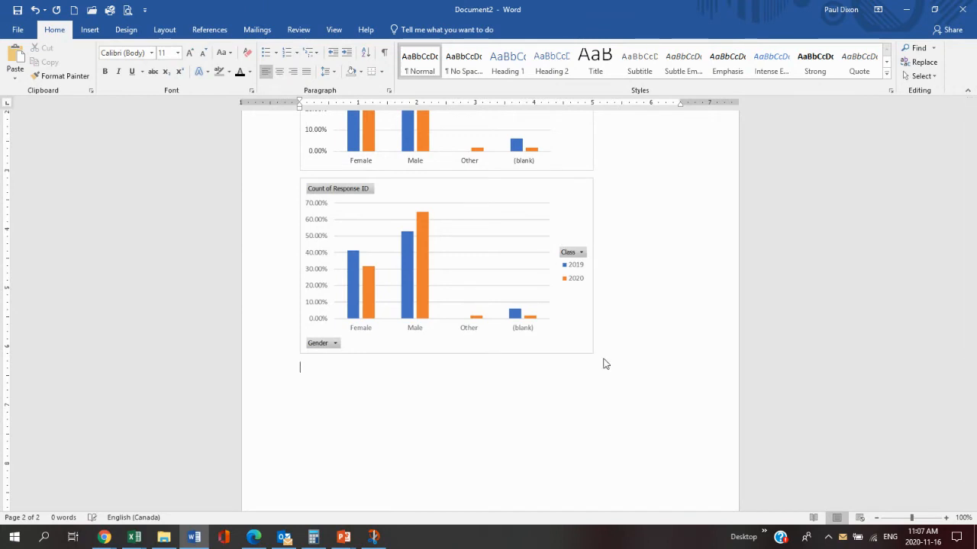
{"action": "right_click", "coordinate": [603, 364]}
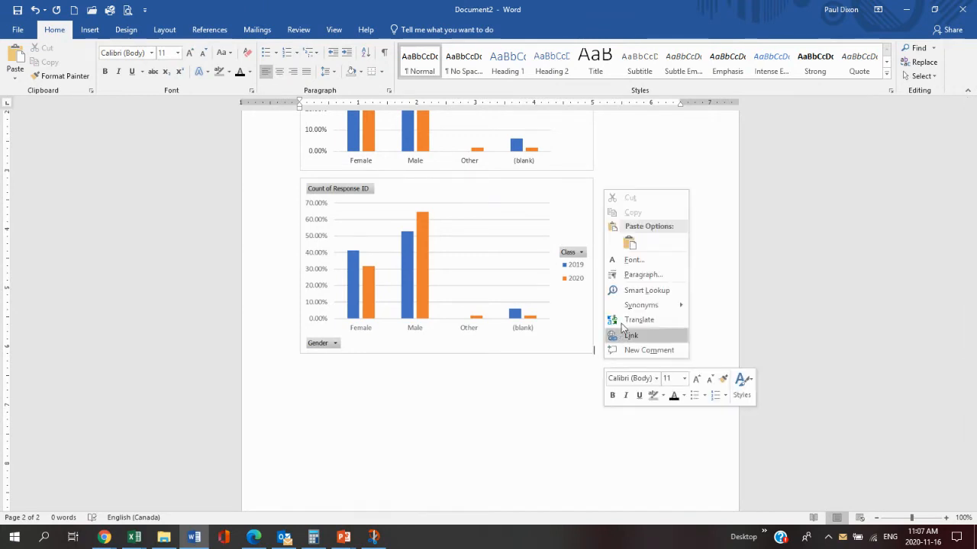
{"action": "left_click", "coordinate": [634, 240]}
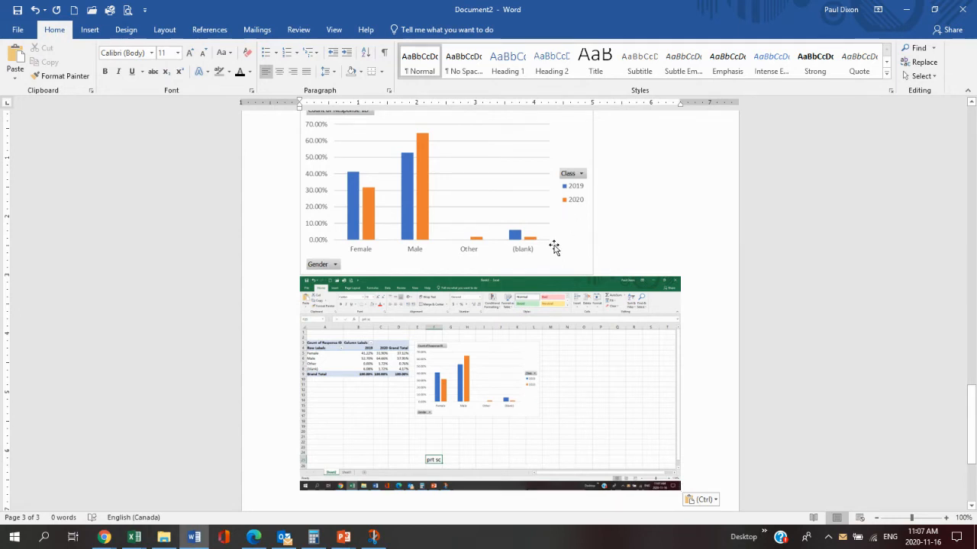
Step: Crop the pasted screenshot to about 1.44" high by 4.26" wide, keeping only the PivotTable and its chart
{"action": "left_click", "coordinate": [527, 332]}
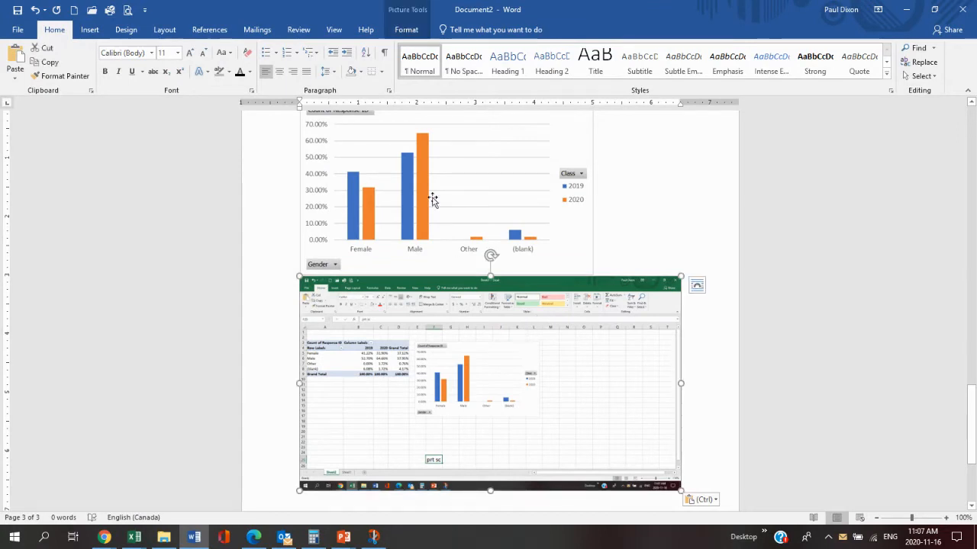
{"action": "left_click", "coordinate": [404, 33]}
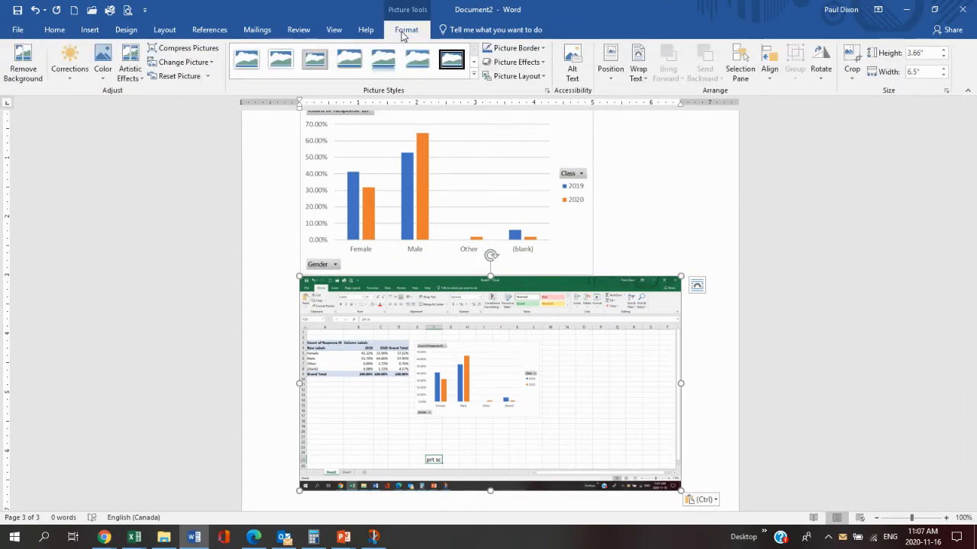
{"action": "left_click", "coordinate": [851, 58]}
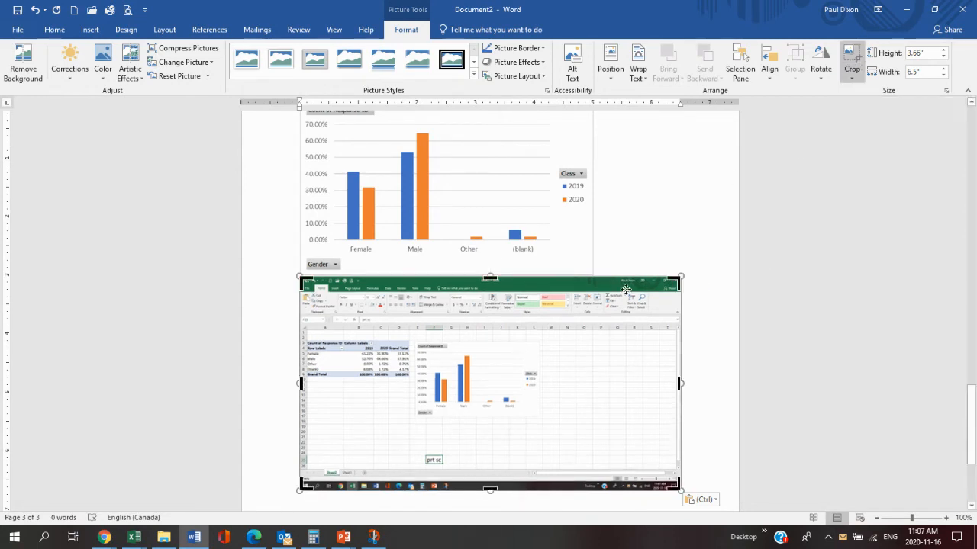
{"action": "left_click_drag", "start_coordinate": [679, 383], "coordinate": [549, 379]}
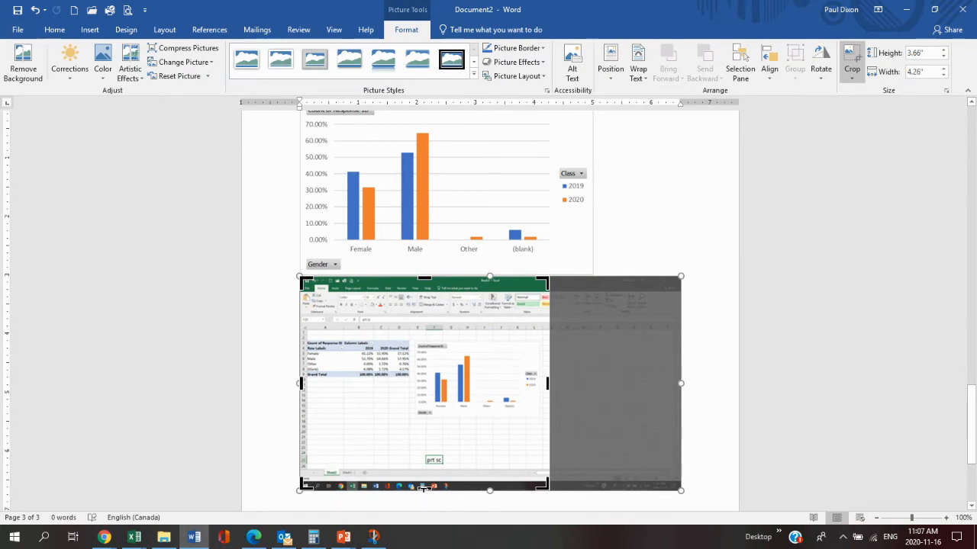
{"action": "left_click_drag", "start_coordinate": [424, 487], "coordinate": [422, 420]}
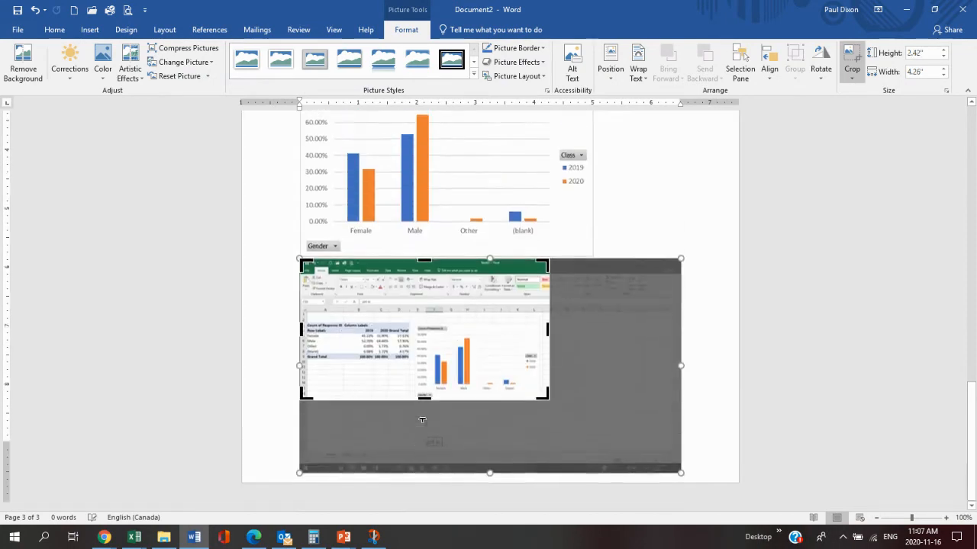
{"action": "left_click_drag", "start_coordinate": [423, 279], "coordinate": [425, 334]}
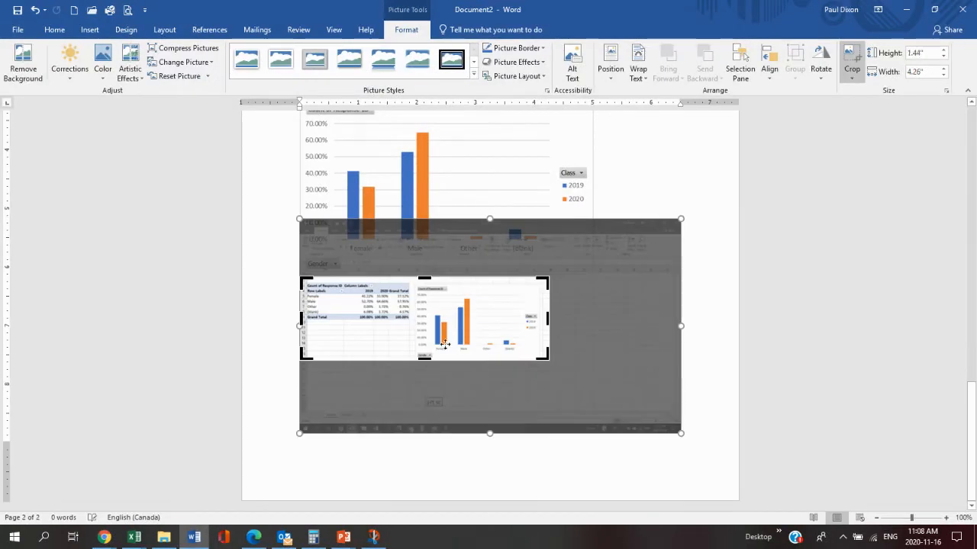
{"action": "left_click", "coordinate": [695, 374]}
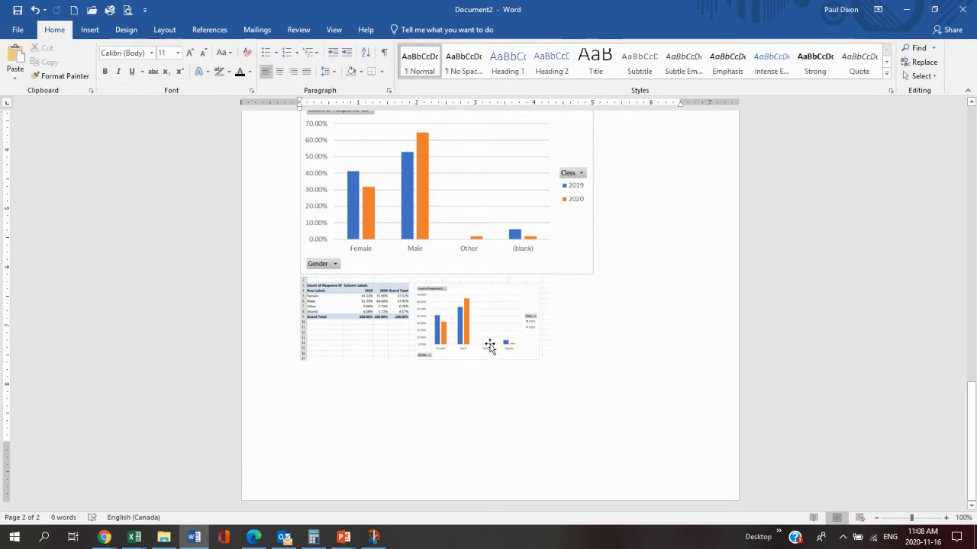
Step: Enlarge the cropped screenshot proportionally to about 2.48" high by 7.35" wide
{"action": "left_click", "coordinate": [547, 356]}
{"action": "left_click_drag", "start_coordinate": [550, 360], "coordinate": [608, 422]}
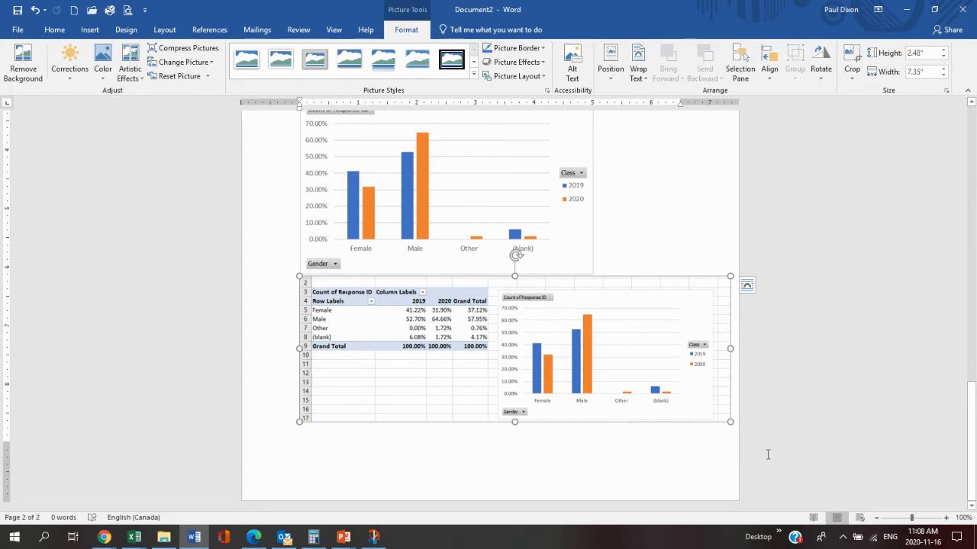
{"action": "left_click", "coordinate": [735, 420]}
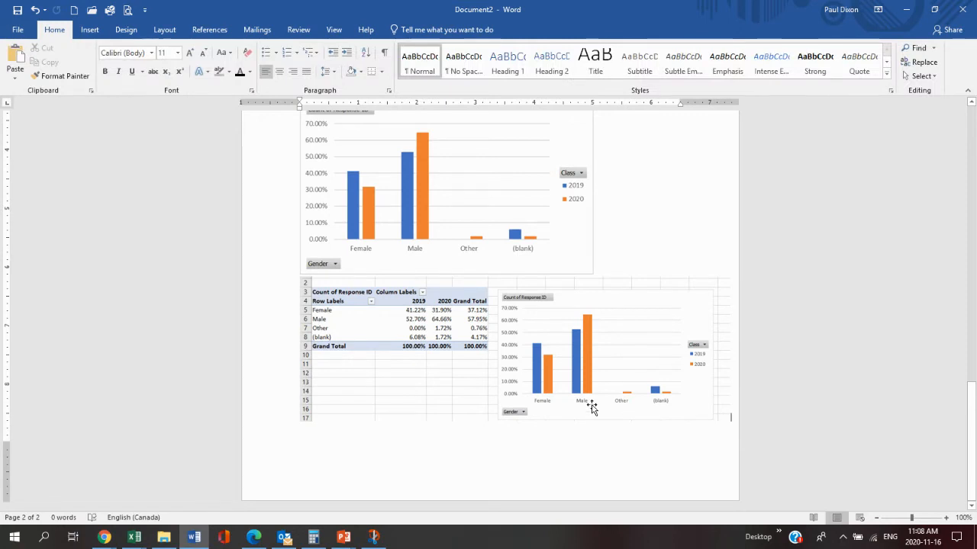
Step: Reopen the crop of the enlarged screenshot to examine its cropped-away areas, and leave crop mode
{"action": "left_click", "coordinate": [454, 352]}
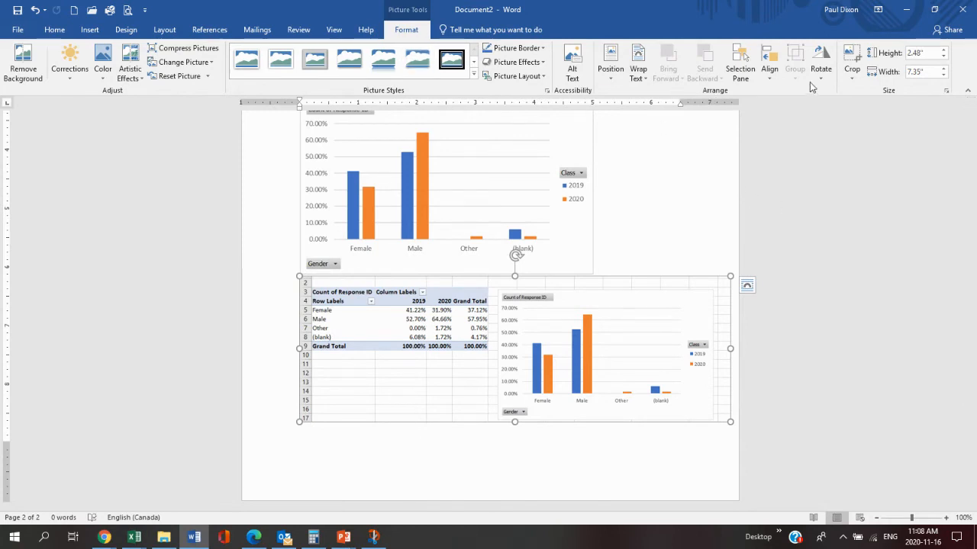
{"action": "left_click", "coordinate": [850, 58]}
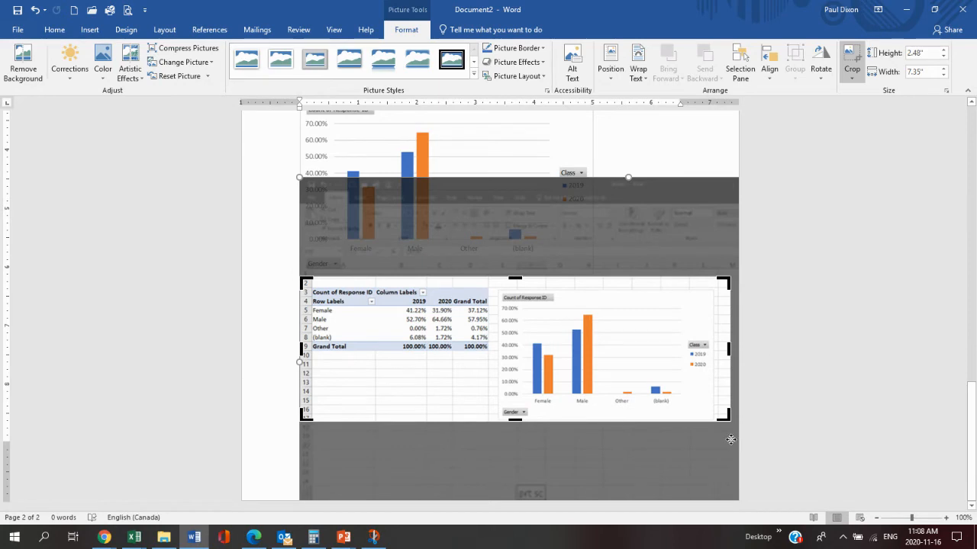
{"action": "left_click", "coordinate": [792, 421]}
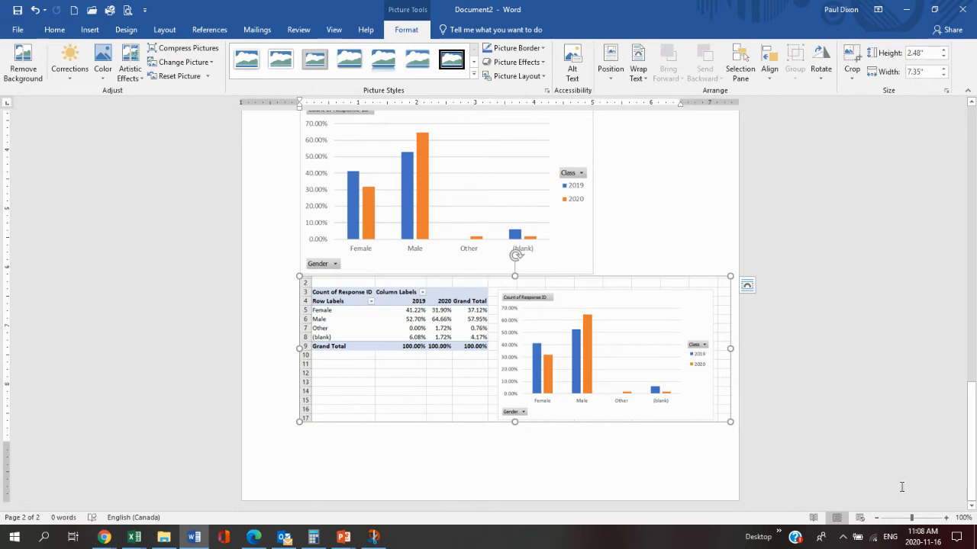
Step: Insert a page break after the cropped screenshot and switch to the Excel workbook
{"action": "left_click", "coordinate": [688, 466]}
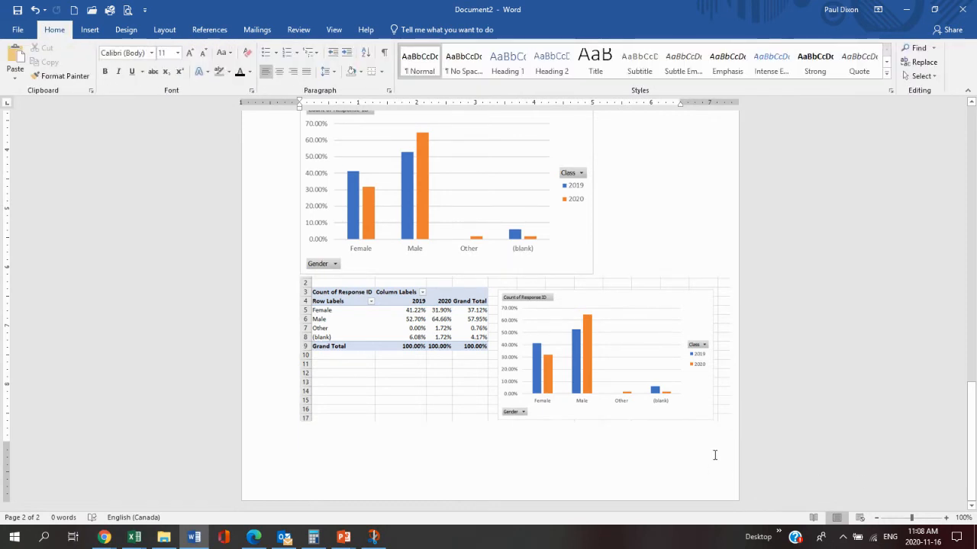
{"action": "key", "text": "ctrl+Return"}
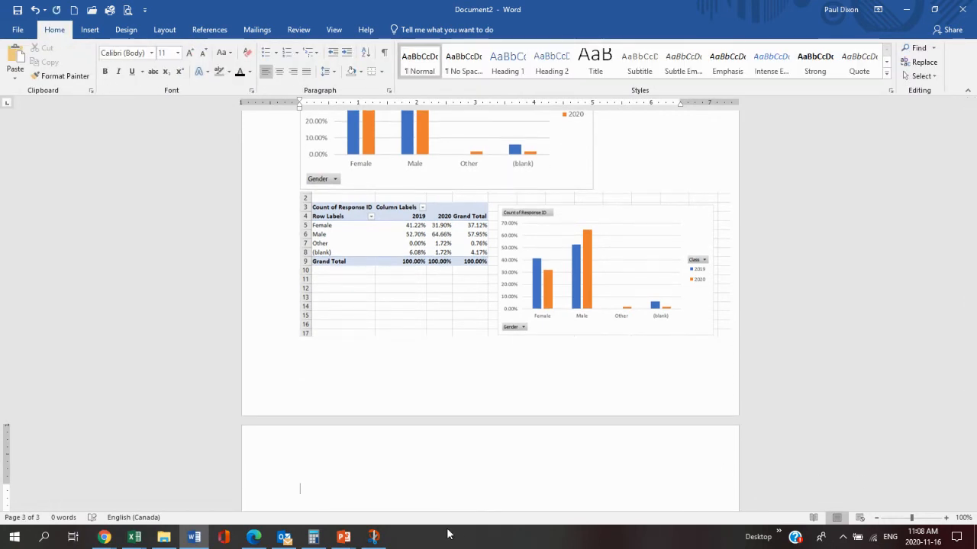
{"action": "left_click", "coordinate": [196, 538]}
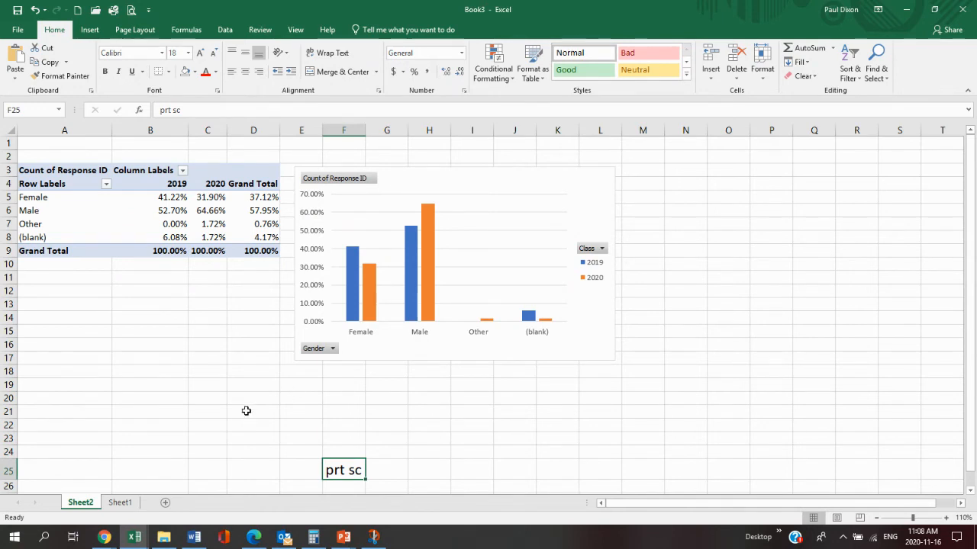
Step: Open Snip & Sketch to view its capture window, and return to the Excel workbook
{"action": "left_click", "coordinate": [15, 542]}
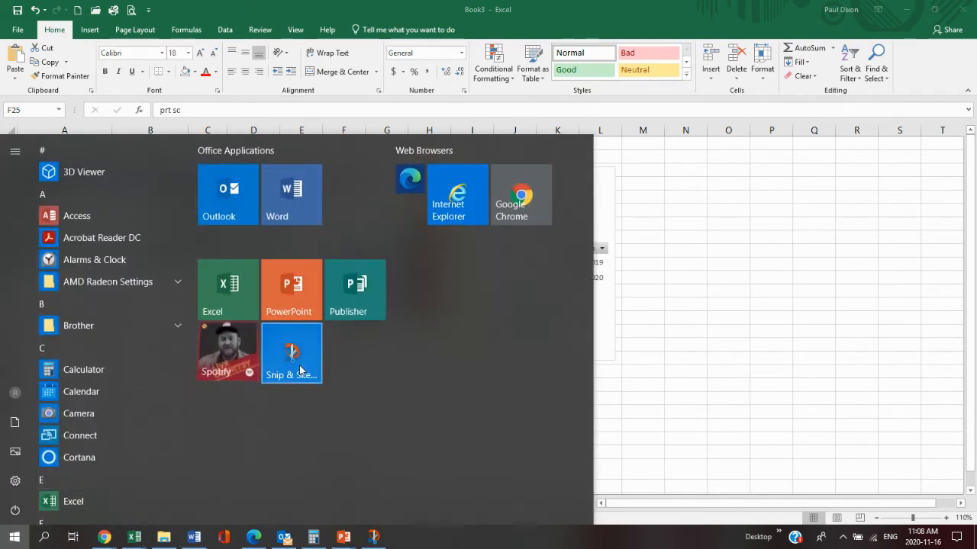
{"action": "left_click", "coordinate": [373, 536]}
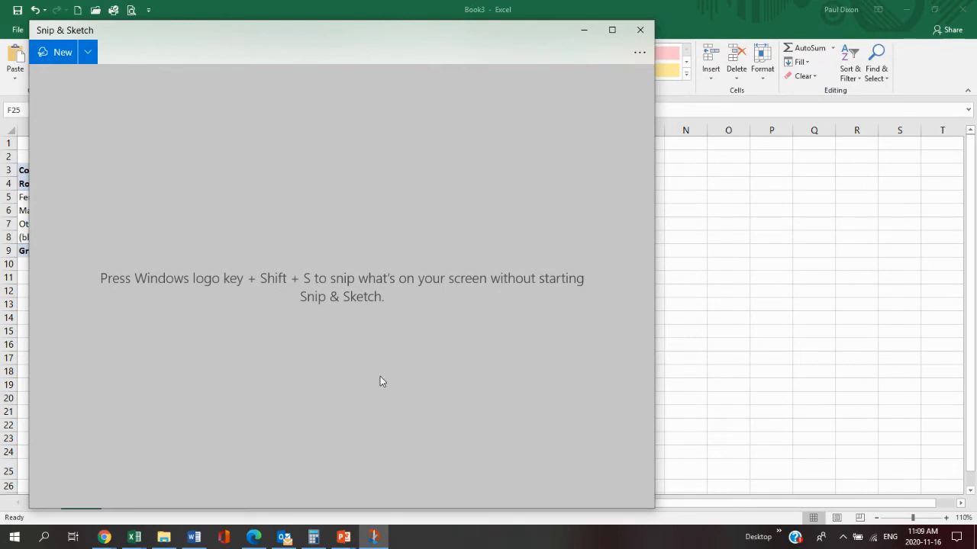
{"action": "left_click", "coordinate": [689, 277]}
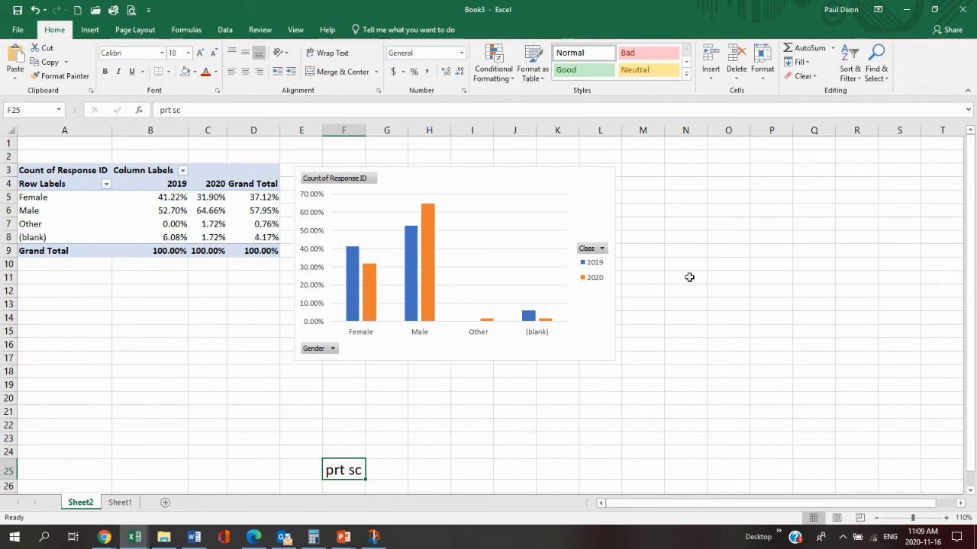
Step: Snip a rectangle around the PivotTable and its chart, and paste the capture on page 3 of the Word document
{"action": "key", "text": "Print"}
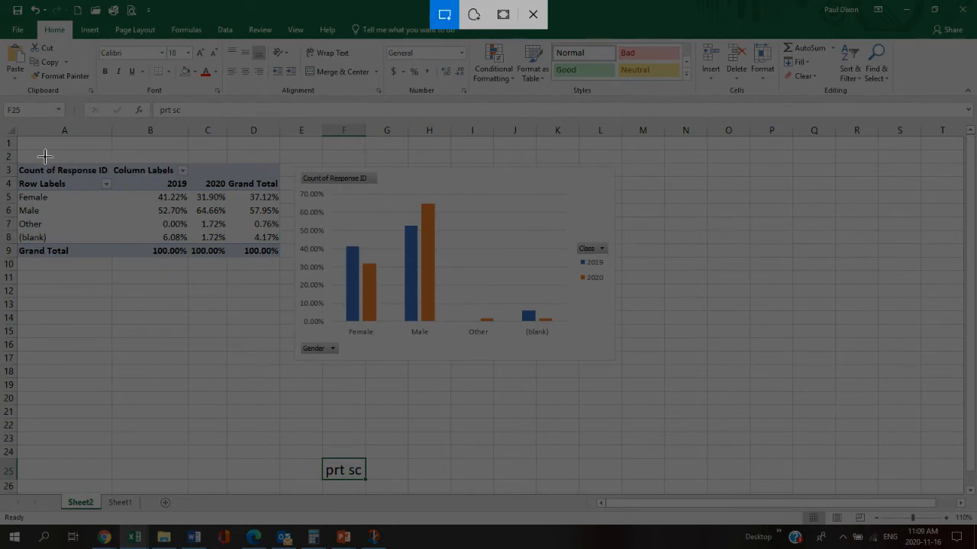
{"action": "left_click_drag", "start_coordinate": [18, 165], "coordinate": [617, 358]}
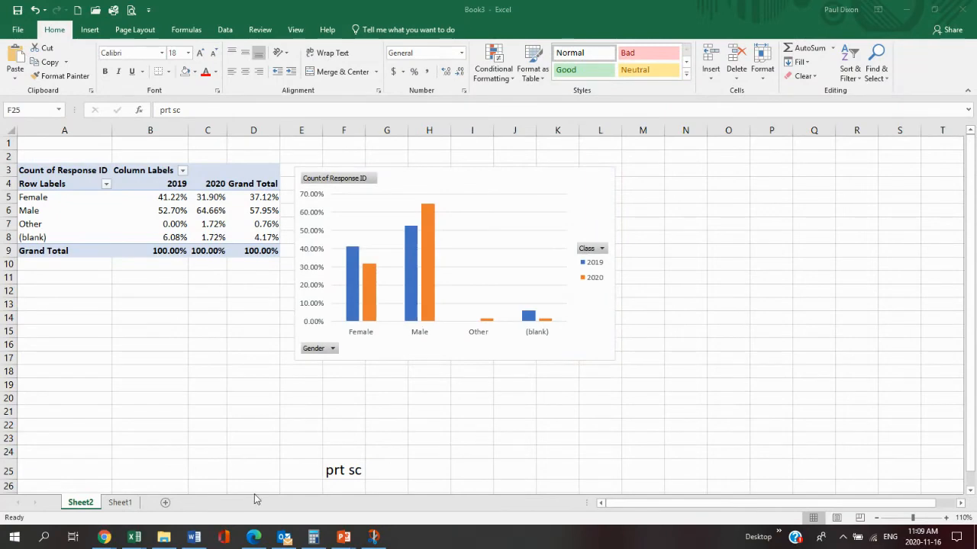
{"action": "left_click", "coordinate": [194, 537]}
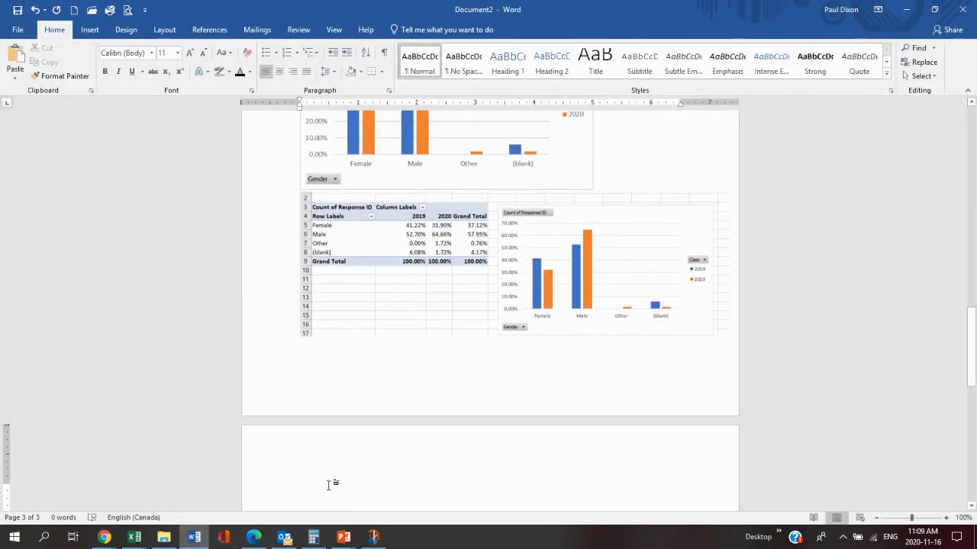
{"action": "key", "text": "ctrl+v"}
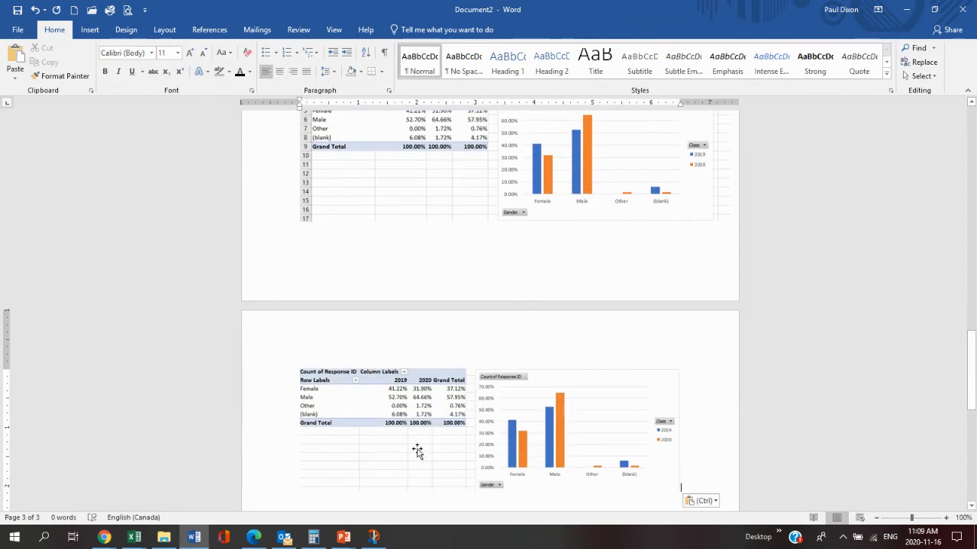
Step: Open the pasted snip in crop mode to check for hidden areas outside the picture
{"action": "left_click", "coordinate": [435, 442]}
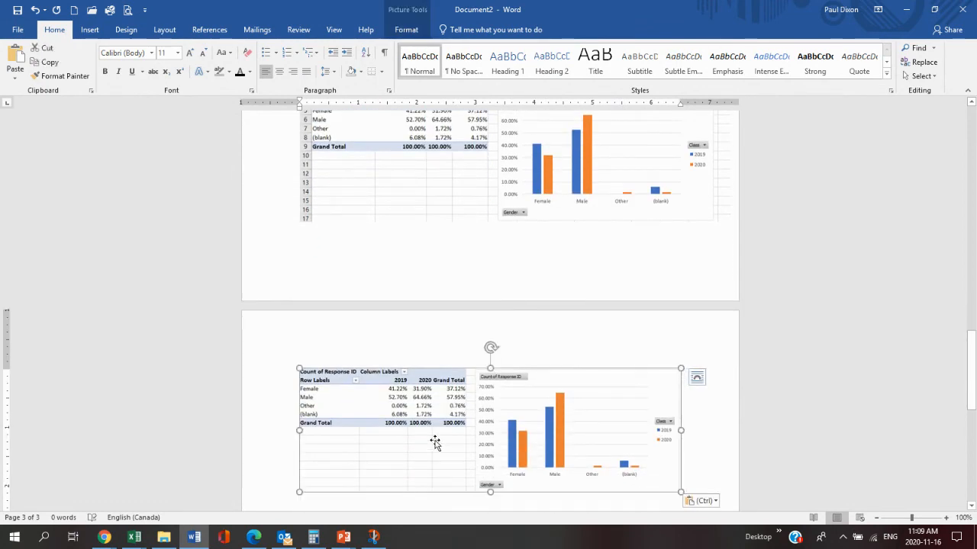
{"action": "left_click", "coordinate": [407, 30]}
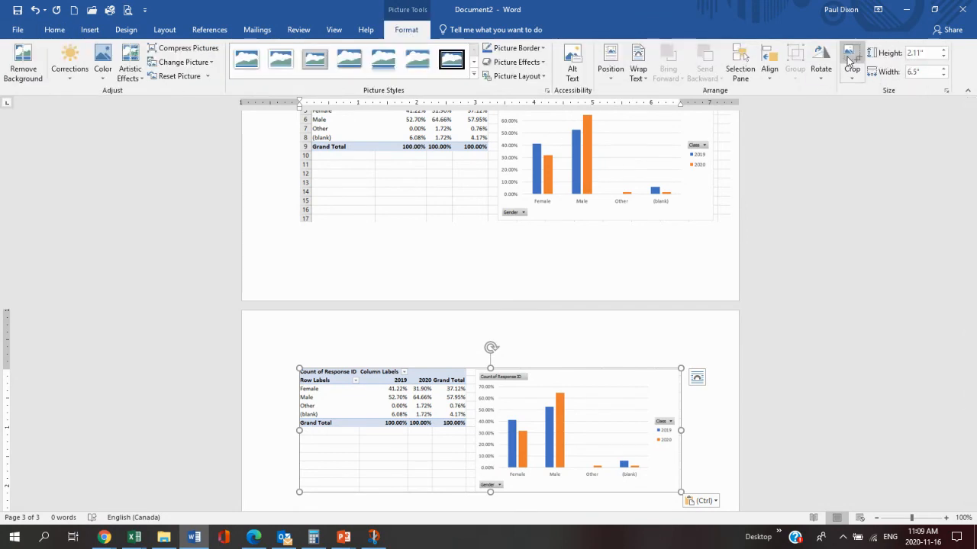
{"action": "left_click", "coordinate": [851, 59]}
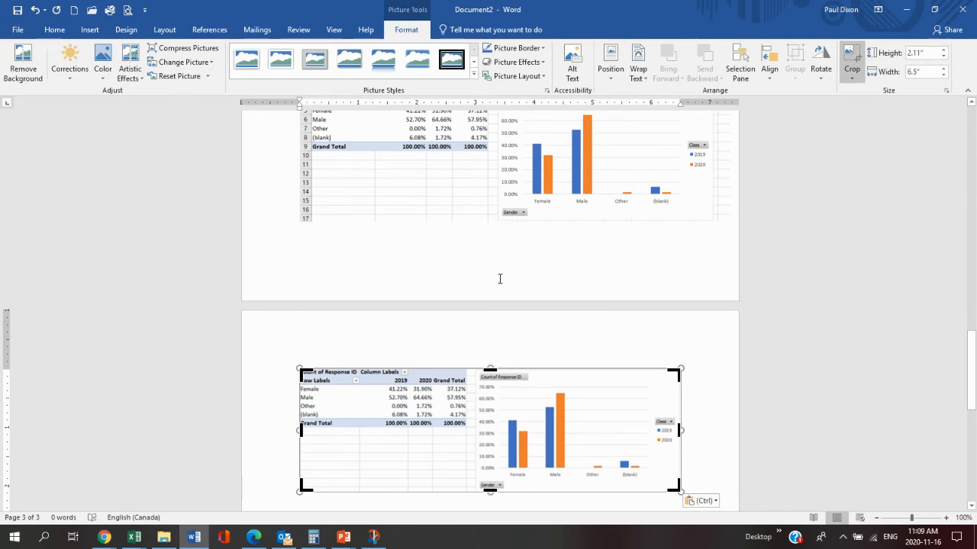
Step: Copy the cropped screenshot on page 2 and paste it as a picture on a new line below the snip
{"action": "left_click", "coordinate": [549, 174]}
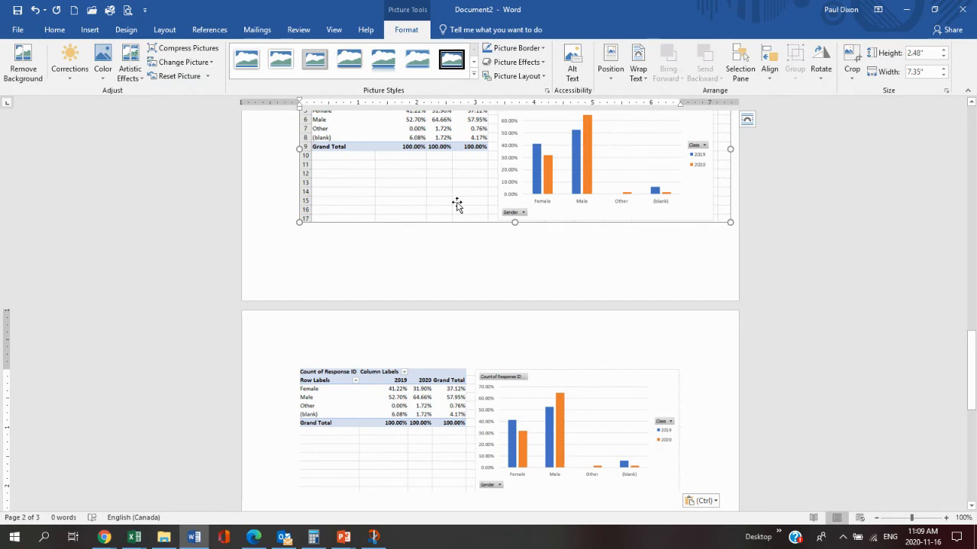
{"action": "right_click", "coordinate": [457, 205]}
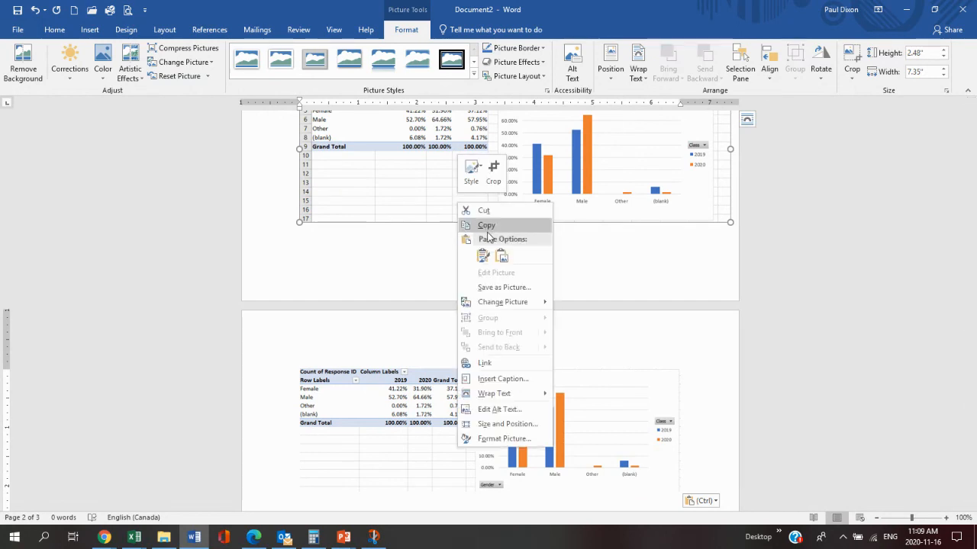
{"action": "left_click", "coordinate": [486, 226]}
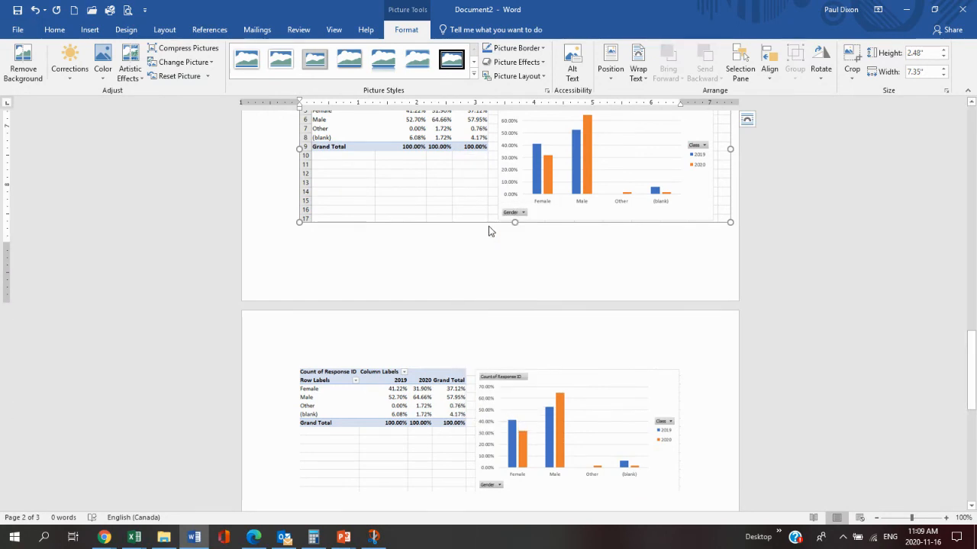
{"action": "left_click", "coordinate": [717, 489]}
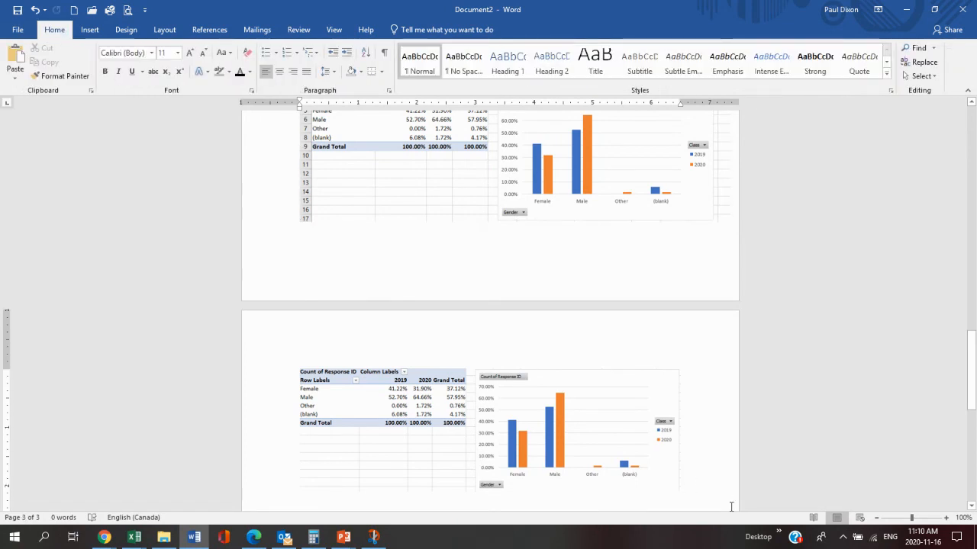
{"action": "key", "text": "Return"}
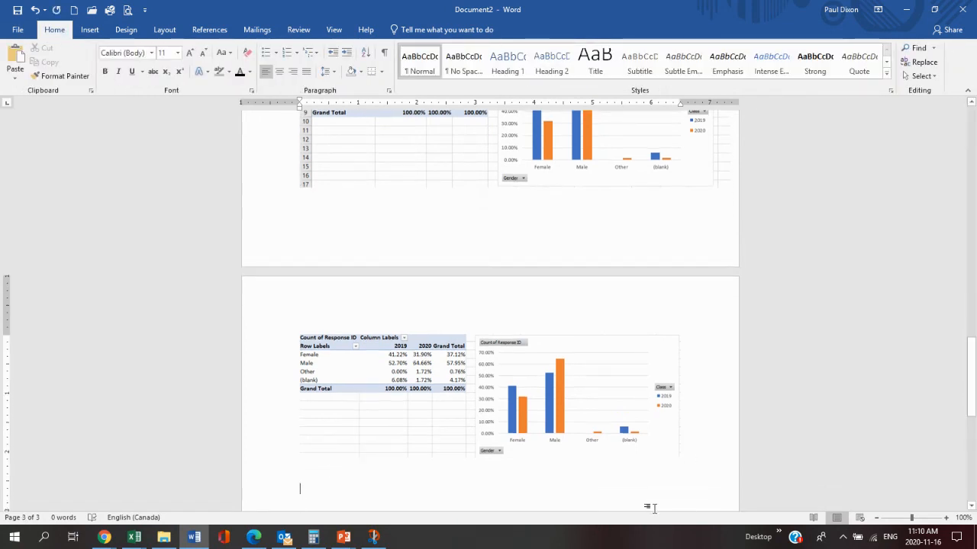
{"action": "right_click", "coordinate": [308, 498]}
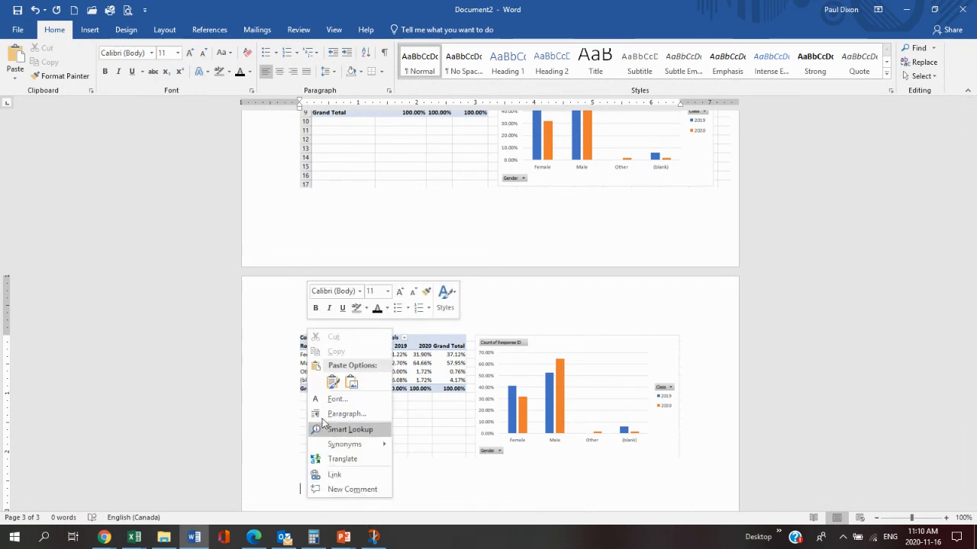
{"action": "left_click", "coordinate": [352, 383]}
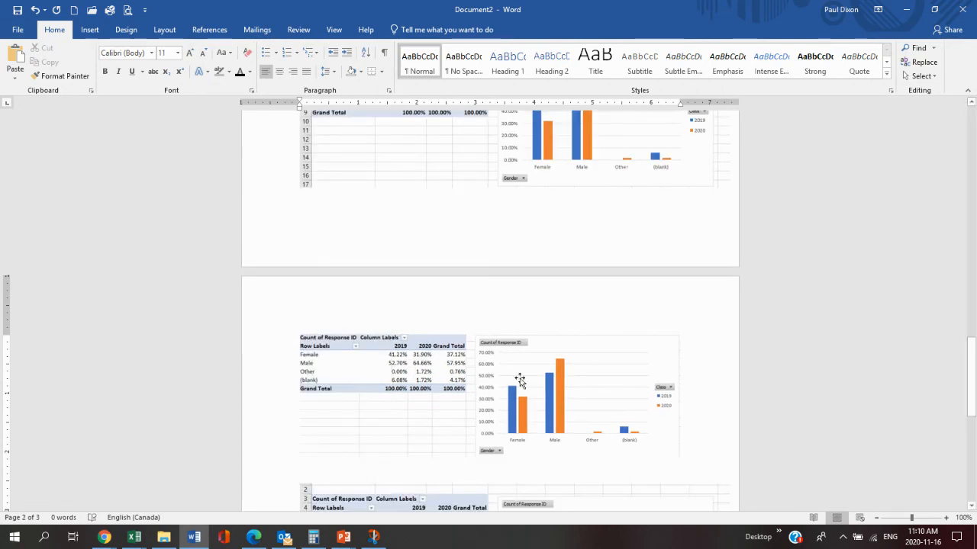
Step: Open the pasted picture copy of the screenshot in crop mode to check whether any cropped-away areas remain
{"action": "left_click_drag", "start_coordinate": [971, 375], "coordinate": [974, 425]}
{"action": "left_click", "coordinate": [614, 310]}
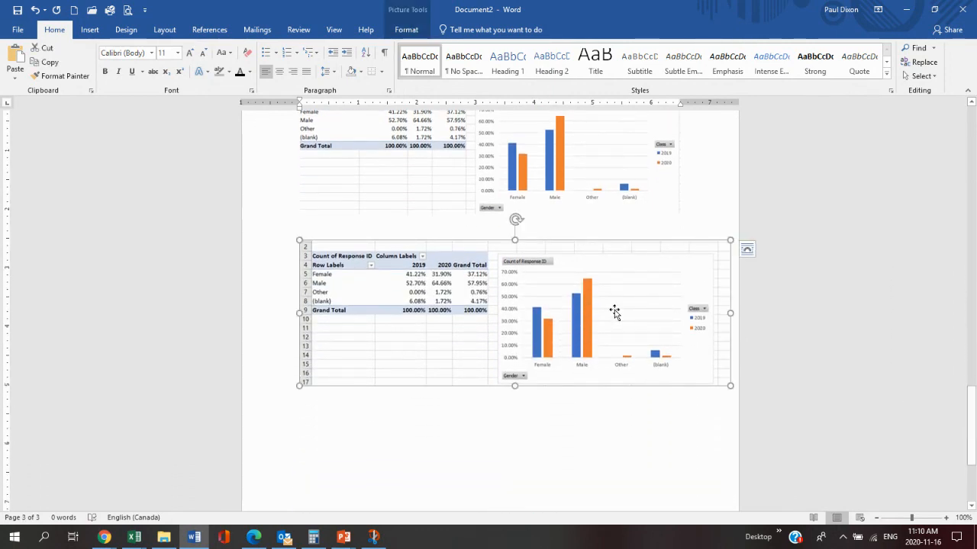
{"action": "left_click", "coordinate": [402, 29]}
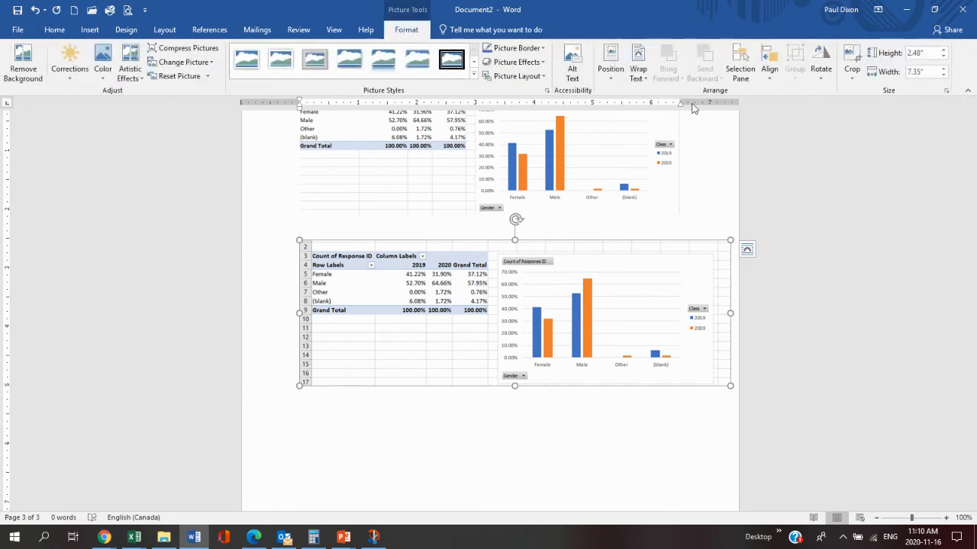
{"action": "left_click", "coordinate": [851, 69]}
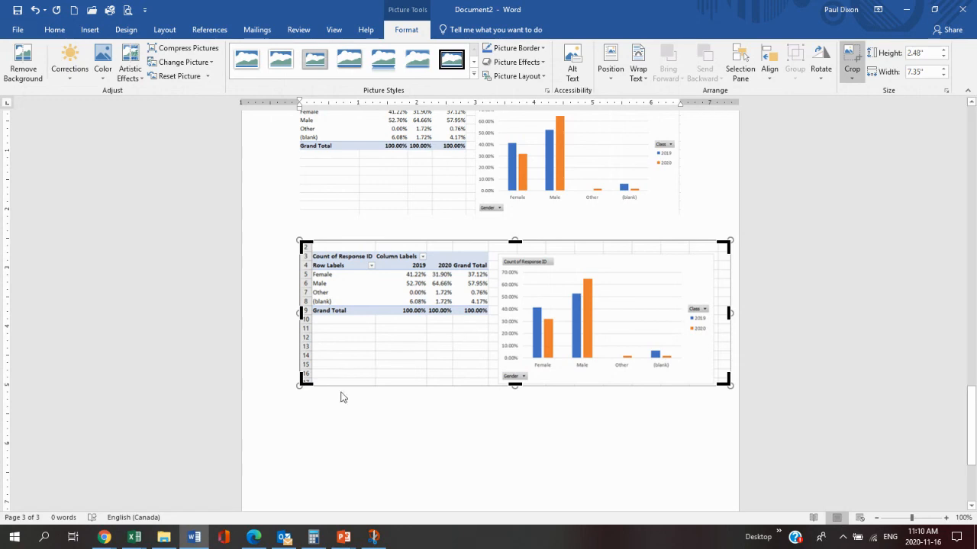
{"action": "mouse_move", "coordinate": [105, 537]}
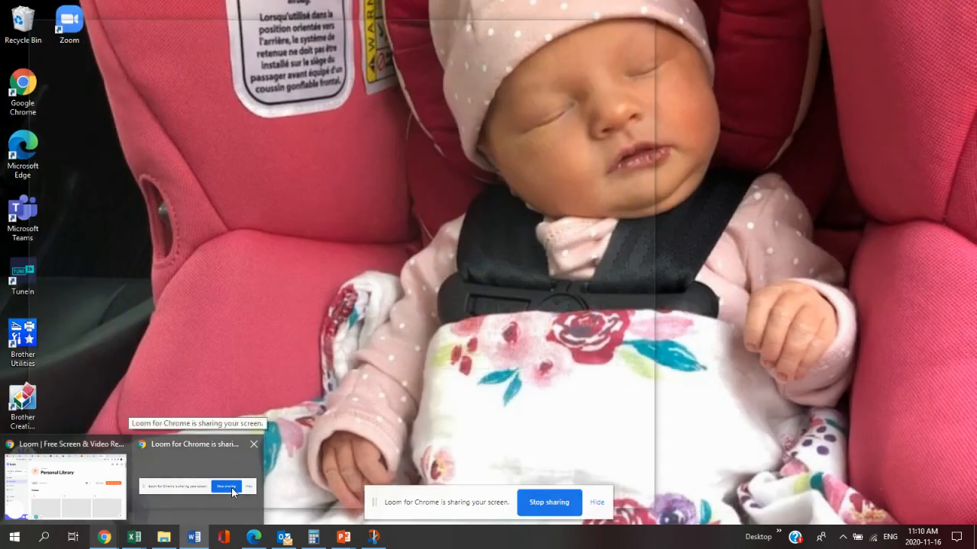
{"action": "left_click", "coordinate": [232, 488]}
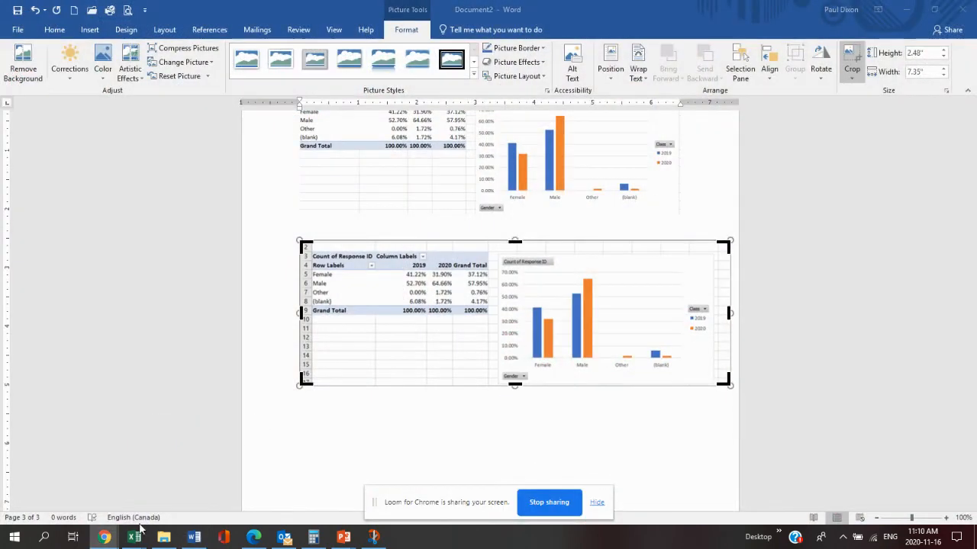